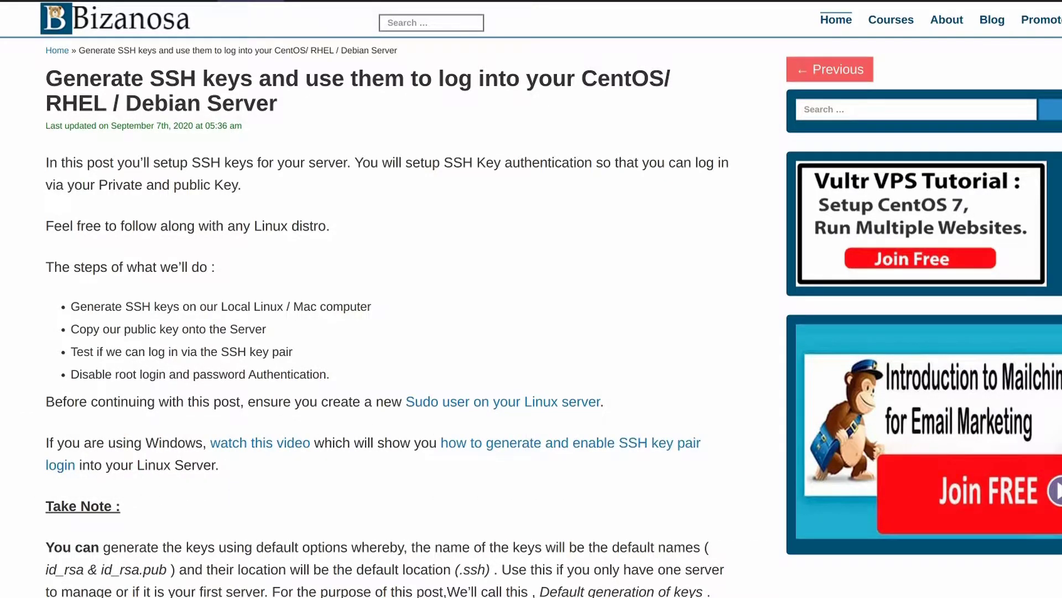
Step: Go back to the Vultr tutorial on deploying CentOS 7 with Putty on Windows
{"action": "key", "text": "alt+Left"}
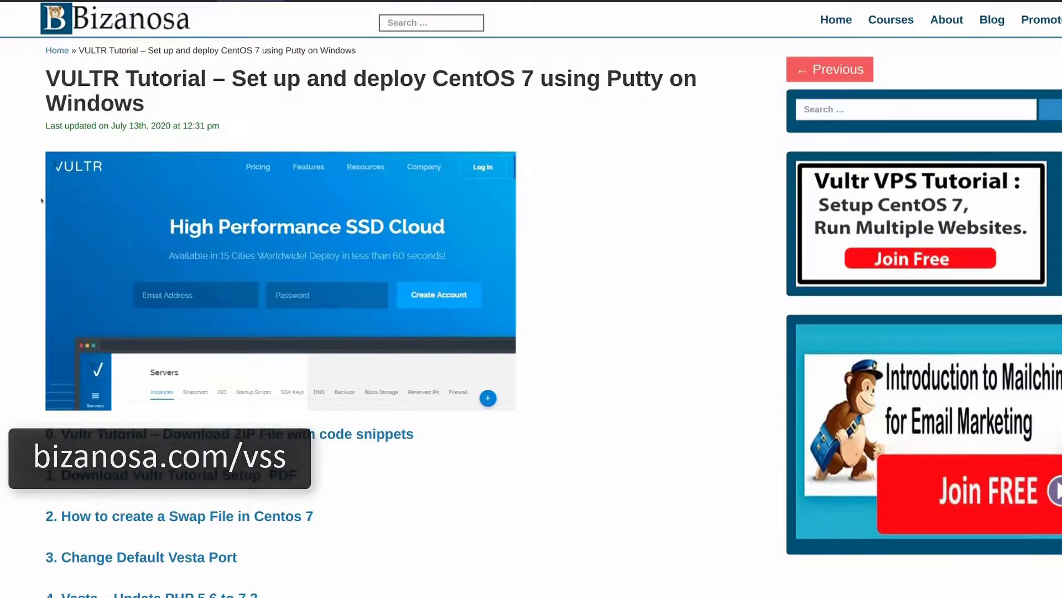
{"action": "scroll", "coordinate": [41, 200], "scroll_direction": "down", "scroll_amount": 2}
{"action": "scroll", "coordinate": [361, 257], "scroll_direction": "down", "scroll_amount": 2}
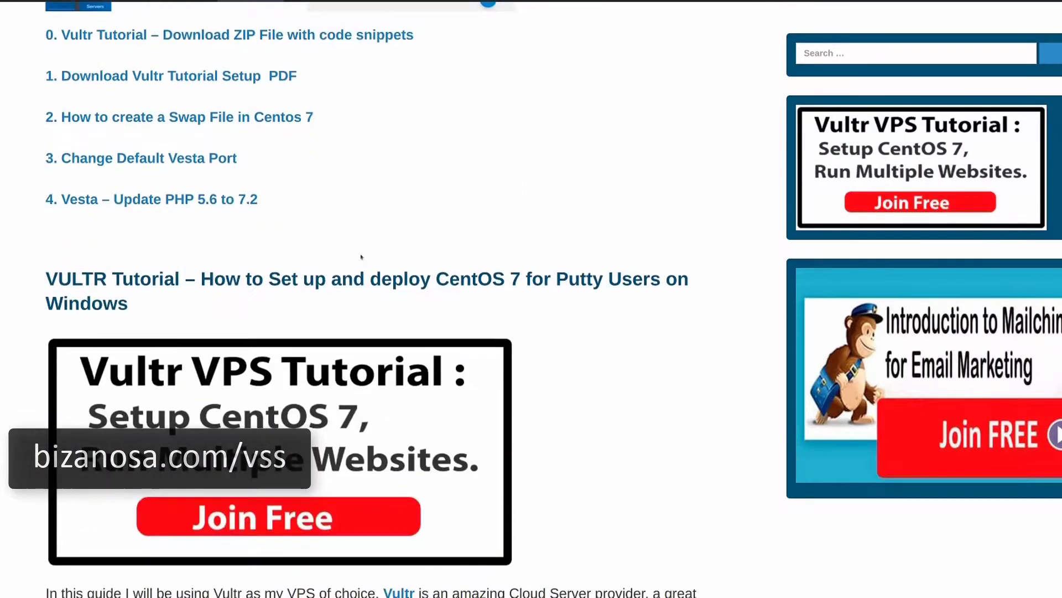
{"action": "scroll", "coordinate": [361, 257], "scroll_direction": "down", "scroll_amount": 3}
{"action": "scroll", "coordinate": [373, 282], "scroll_direction": "down", "scroll_amount": 4}
{"action": "scroll", "coordinate": [390, 313], "scroll_direction": "down", "scroll_amount": 4}
{"action": "scroll", "coordinate": [400, 285], "scroll_direction": "down", "scroll_amount": 4}
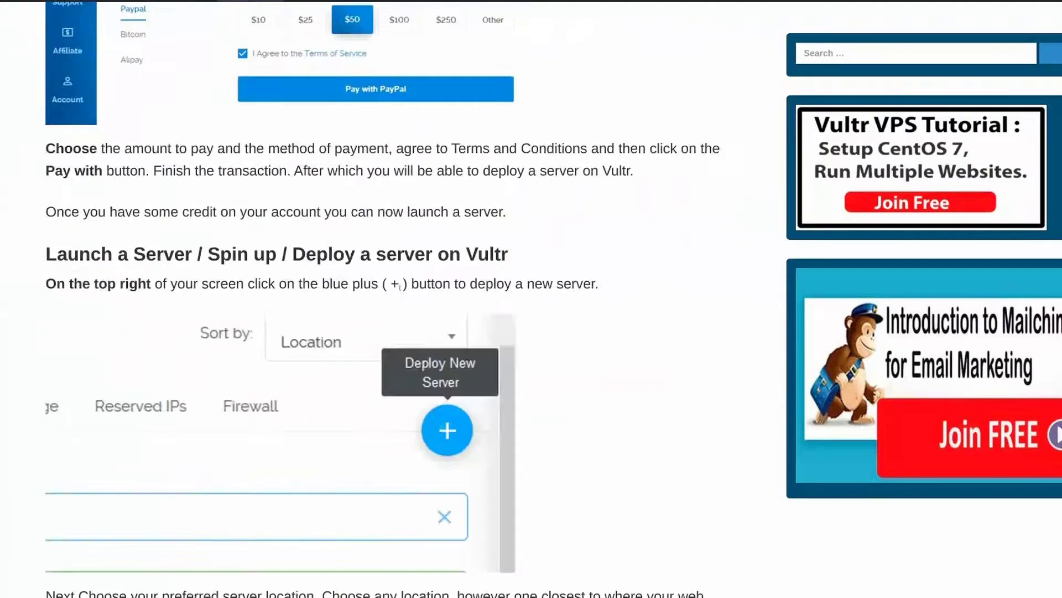
{"action": "scroll", "coordinate": [399, 284], "scroll_direction": "down", "scroll_amount": 5}
{"action": "scroll", "coordinate": [403, 290], "scroll_direction": "down", "scroll_amount": 2}
{"action": "scroll", "coordinate": [405, 295], "scroll_direction": "down", "scroll_amount": 5}
{"action": "scroll", "coordinate": [409, 302], "scroll_direction": "down", "scroll_amount": 4}
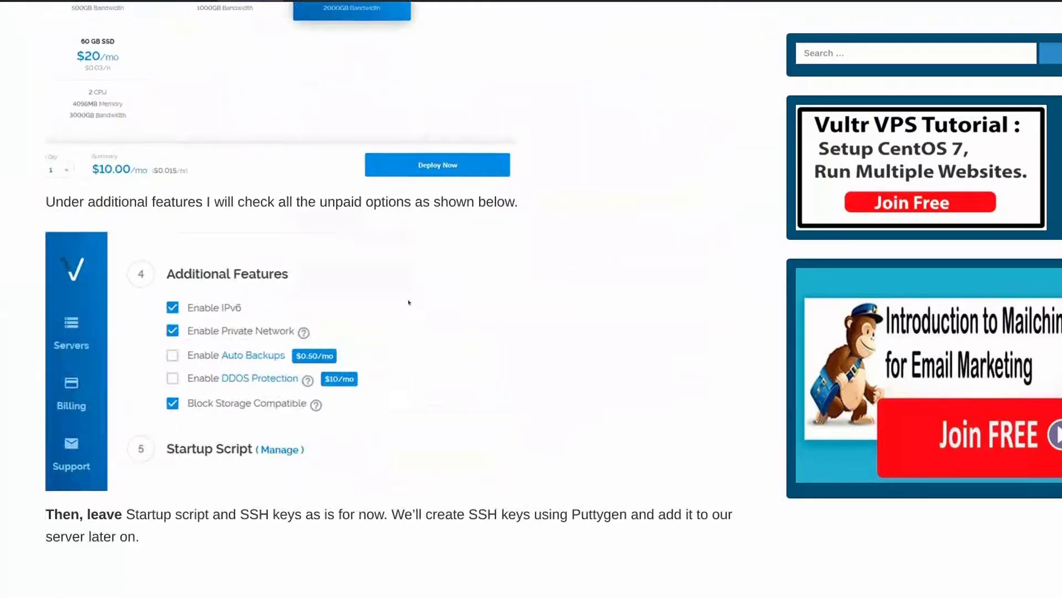
{"action": "scroll", "coordinate": [409, 303], "scroll_direction": "down", "scroll_amount": 5}
{"action": "scroll", "coordinate": [410, 307], "scroll_direction": "down", "scroll_amount": 5}
{"action": "scroll", "coordinate": [410, 316], "scroll_direction": "down", "scroll_amount": 3}
{"action": "scroll", "coordinate": [411, 318], "scroll_direction": "down", "scroll_amount": 4}
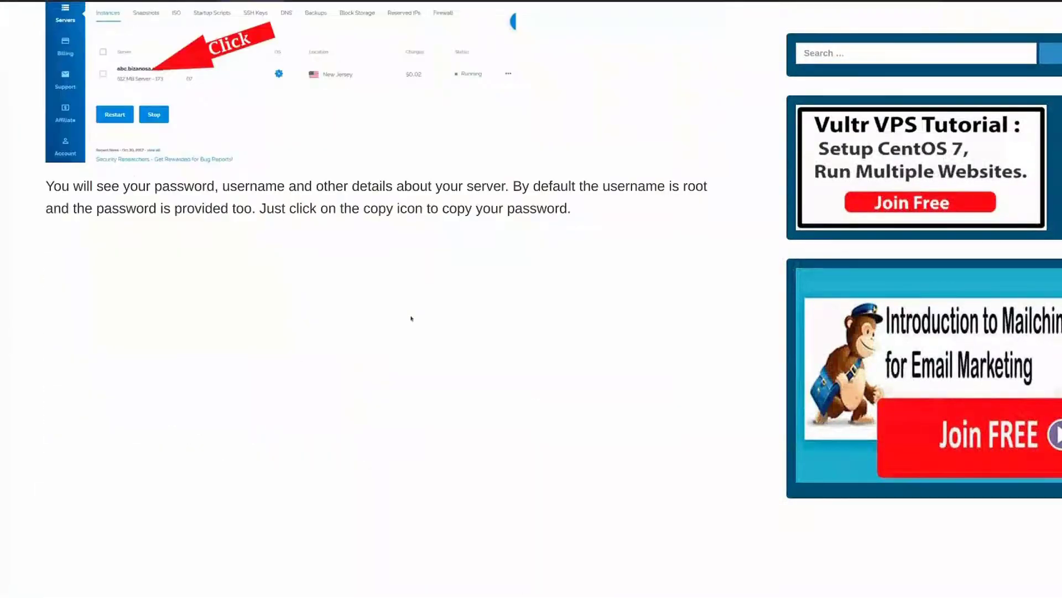
{"action": "scroll", "coordinate": [411, 318], "scroll_direction": "down", "scroll_amount": 5}
{"action": "scroll", "coordinate": [411, 319], "scroll_direction": "down", "scroll_amount": 4}
{"action": "scroll", "coordinate": [411, 317], "scroll_direction": "down", "scroll_amount": 4}
{"action": "scroll", "coordinate": [411, 317], "scroll_direction": "down", "scroll_amount": 4}
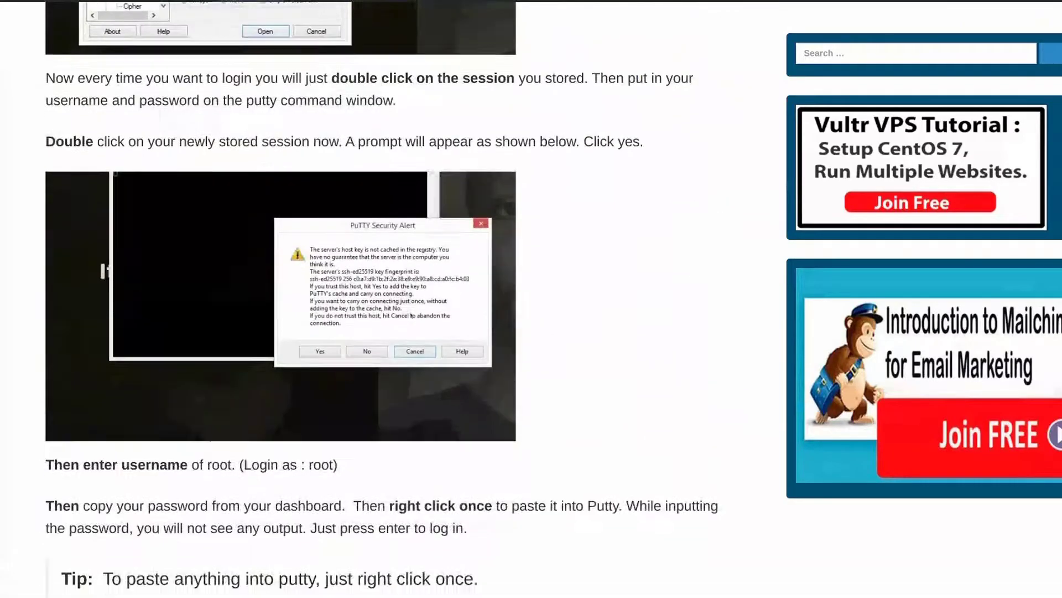
{"action": "scroll", "coordinate": [412, 316], "scroll_direction": "down", "scroll_amount": 3}
{"action": "scroll", "coordinate": [411, 316], "scroll_direction": "down", "scroll_amount": 1}
{"action": "scroll", "coordinate": [411, 315], "scroll_direction": "down", "scroll_amount": 4}
{"action": "scroll", "coordinate": [411, 314], "scroll_direction": "down", "scroll_amount": 1}
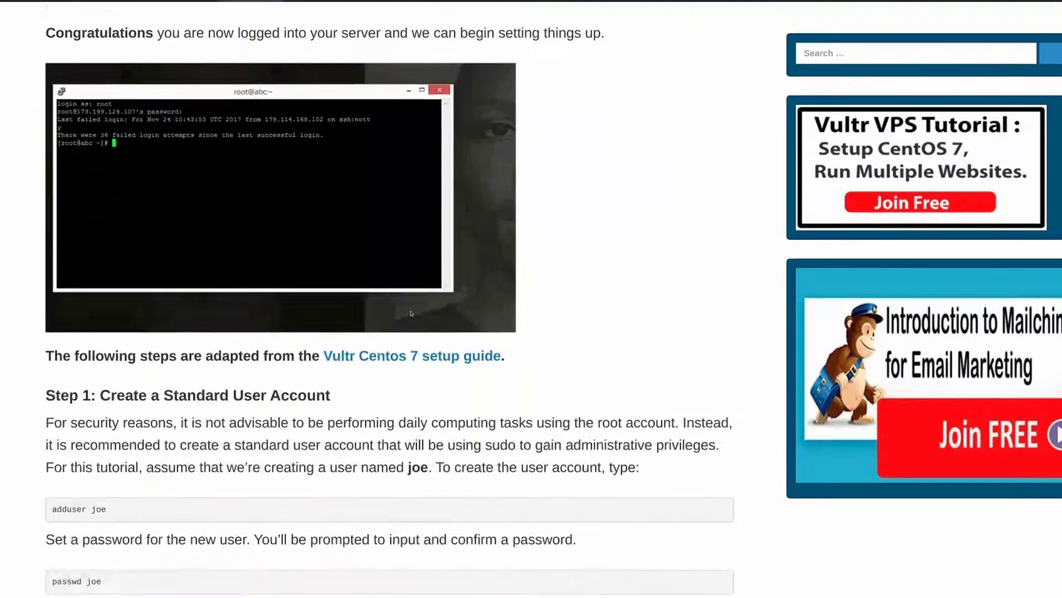
{"action": "scroll", "coordinate": [411, 314], "scroll_direction": "down", "scroll_amount": 2}
{"action": "scroll", "coordinate": [411, 311], "scroll_direction": "down", "scroll_amount": 3}
{"action": "scroll", "coordinate": [410, 308], "scroll_direction": "down", "scroll_amount": 2}
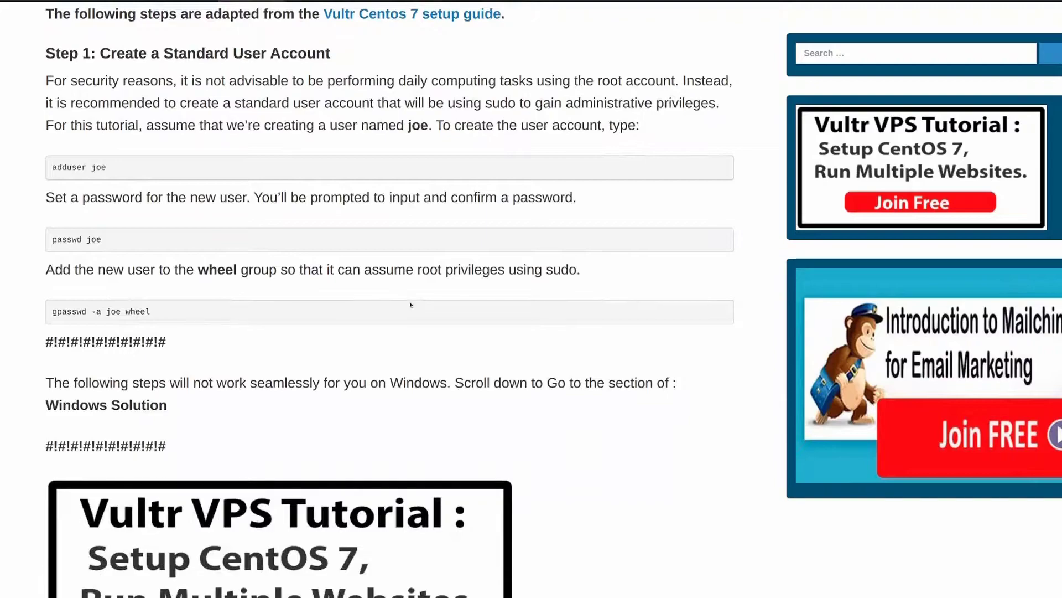
{"action": "scroll", "coordinate": [365, 272], "scroll_direction": "down", "scroll_amount": 1}
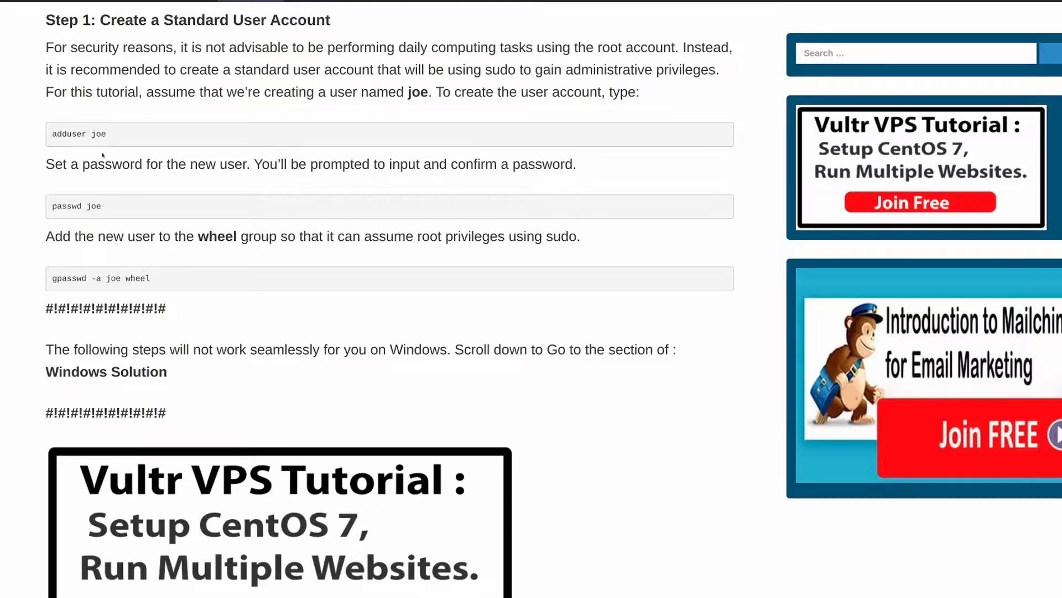
{"action": "scroll", "coordinate": [217, 302], "scroll_direction": "down", "scroll_amount": 4}
{"action": "scroll", "coordinate": [218, 302], "scroll_direction": "down", "scroll_amount": 3}
{"action": "scroll", "coordinate": [218, 302], "scroll_direction": "down", "scroll_amount": 2}
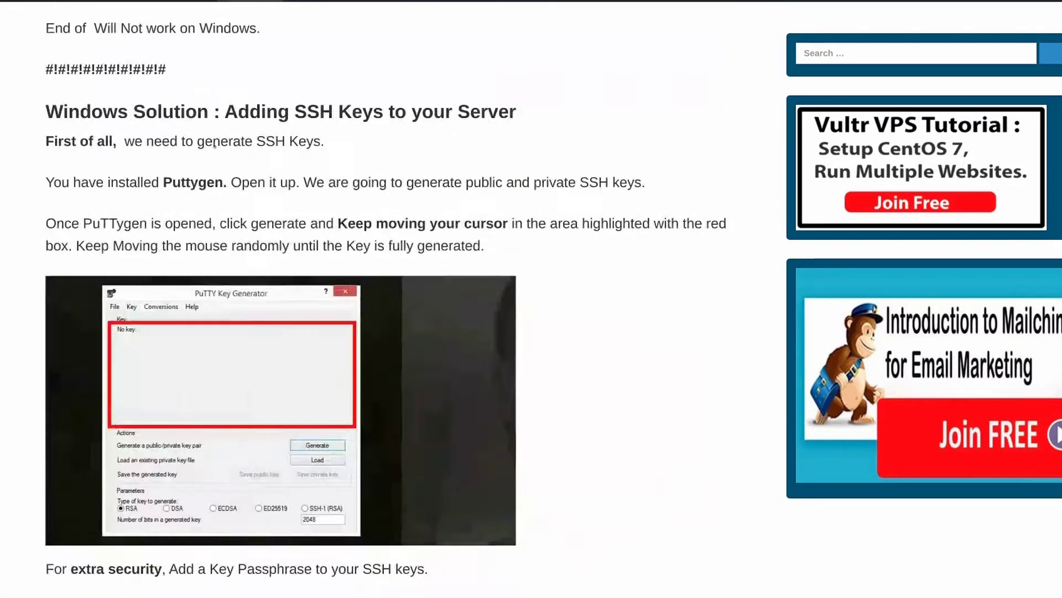
{"action": "scroll", "coordinate": [390, 298], "scroll_direction": "down", "scroll_amount": 4}
{"action": "scroll", "coordinate": [391, 299], "scroll_direction": "down", "scroll_amount": 3}
{"action": "scroll", "coordinate": [390, 299], "scroll_direction": "down", "scroll_amount": 3}
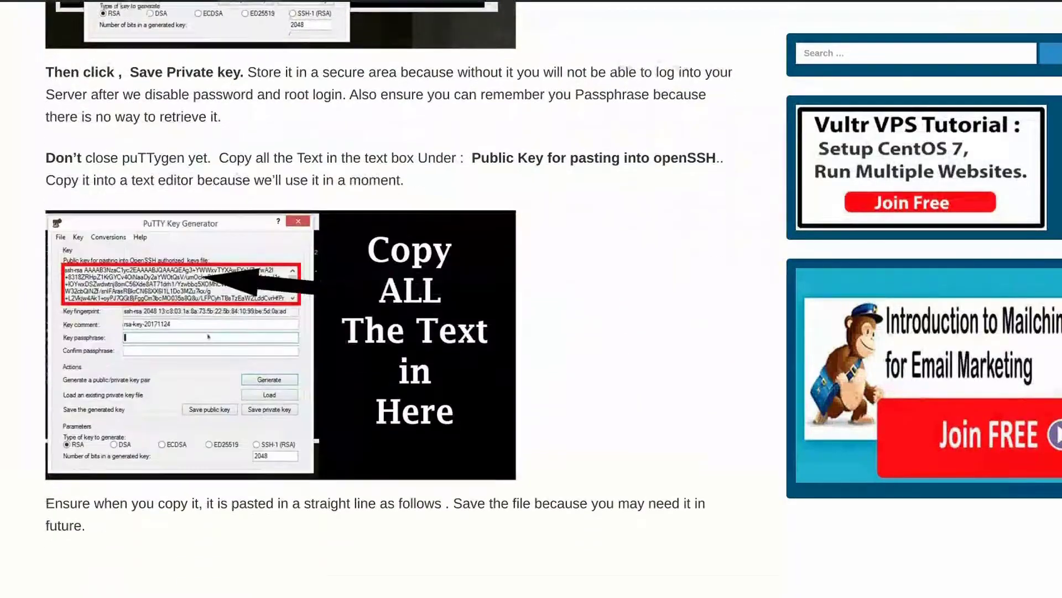
{"action": "scroll", "coordinate": [391, 298], "scroll_direction": "down", "scroll_amount": 1}
{"action": "scroll", "coordinate": [182, 321], "scroll_direction": "down", "scroll_amount": 3}
{"action": "scroll", "coordinate": [170, 341], "scroll_direction": "down", "scroll_amount": 3}
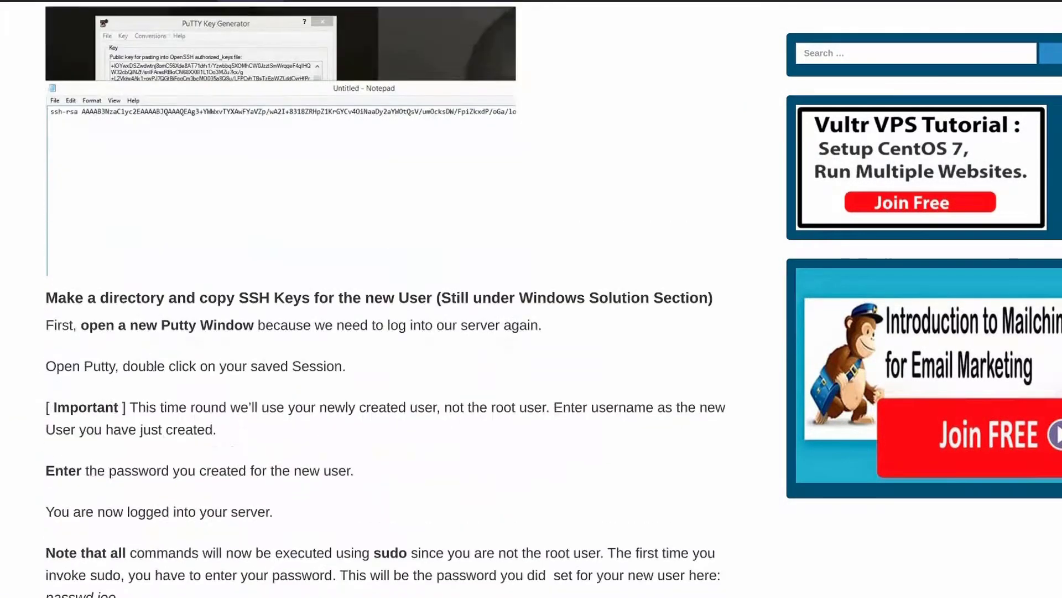
{"action": "scroll", "coordinate": [162, 363], "scroll_direction": "down", "scroll_amount": 5}
{"action": "scroll", "coordinate": [161, 363], "scroll_direction": "down", "scroll_amount": 3}
{"action": "scroll", "coordinate": [162, 363], "scroll_direction": "down", "scroll_amount": 5}
{"action": "scroll", "coordinate": [161, 363], "scroll_direction": "down", "scroll_amount": 3}
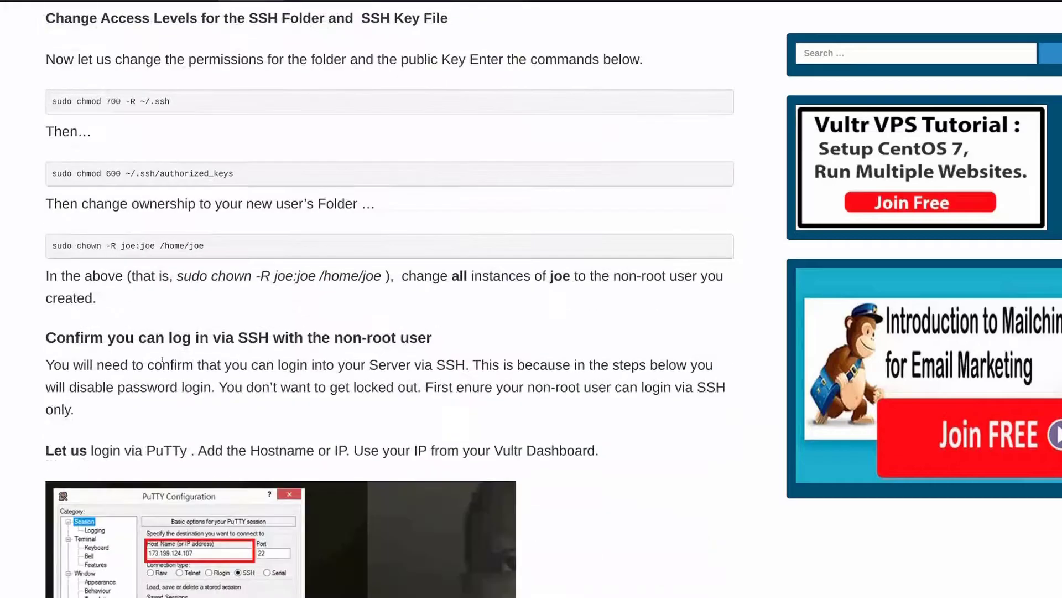
{"action": "scroll", "coordinate": [163, 363], "scroll_direction": "down", "scroll_amount": 4}
{"action": "scroll", "coordinate": [163, 363], "scroll_direction": "down", "scroll_amount": 3}
{"action": "scroll", "coordinate": [164, 363], "scroll_direction": "down", "scroll_amount": 3}
{"action": "scroll", "coordinate": [166, 361], "scroll_direction": "down", "scroll_amount": 10}
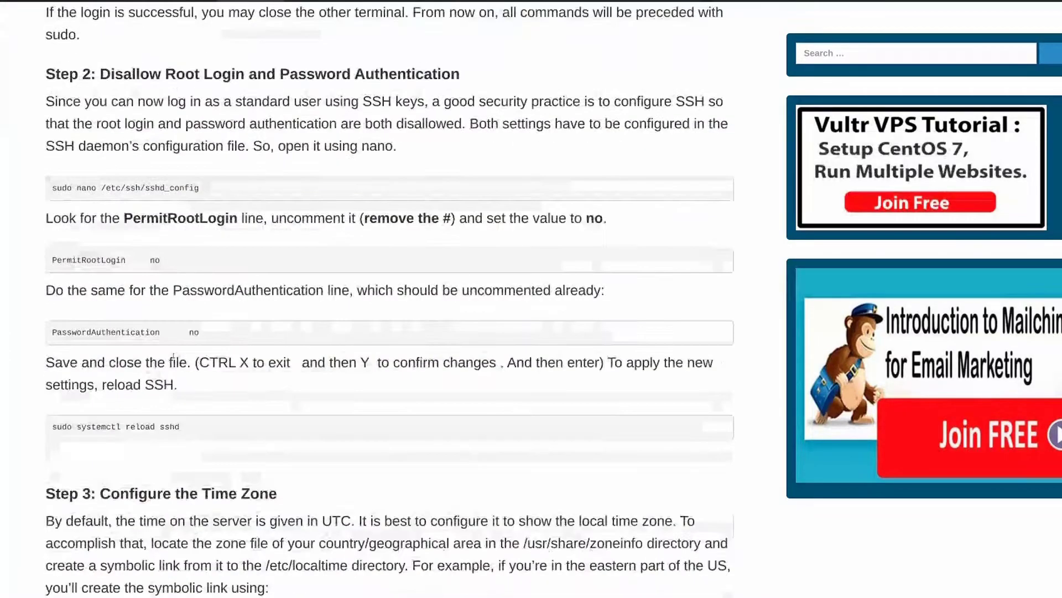
{"action": "scroll", "coordinate": [174, 355], "scroll_direction": "down", "scroll_amount": 3}
{"action": "scroll", "coordinate": [174, 355], "scroll_direction": "down", "scroll_amount": 3}
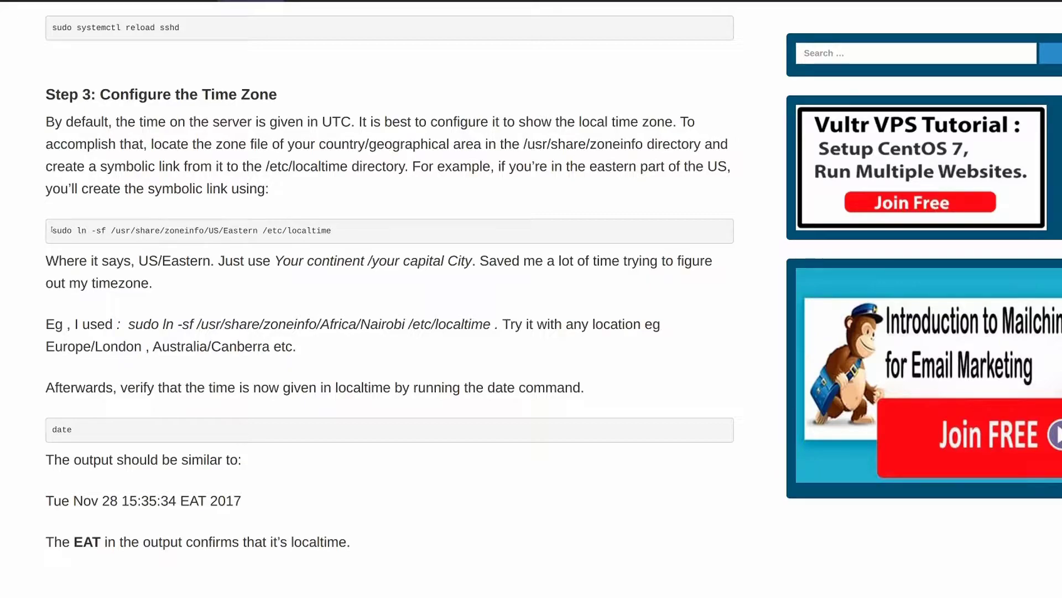
Step: Copy the Step 3 'sudo ln -sf …/US/Eastern /etc/localtime' command from the tutorial
{"action": "mouse_move", "coordinate": [77, 230]}
{"action": "left_mouse_down"}
{"action": "mouse_move", "coordinate": [183, 228]}
{"action": "mouse_move", "coordinate": [294, 245]}
{"action": "left_mouse_up"}
{"action": "key", "text": "ctrl+c"}
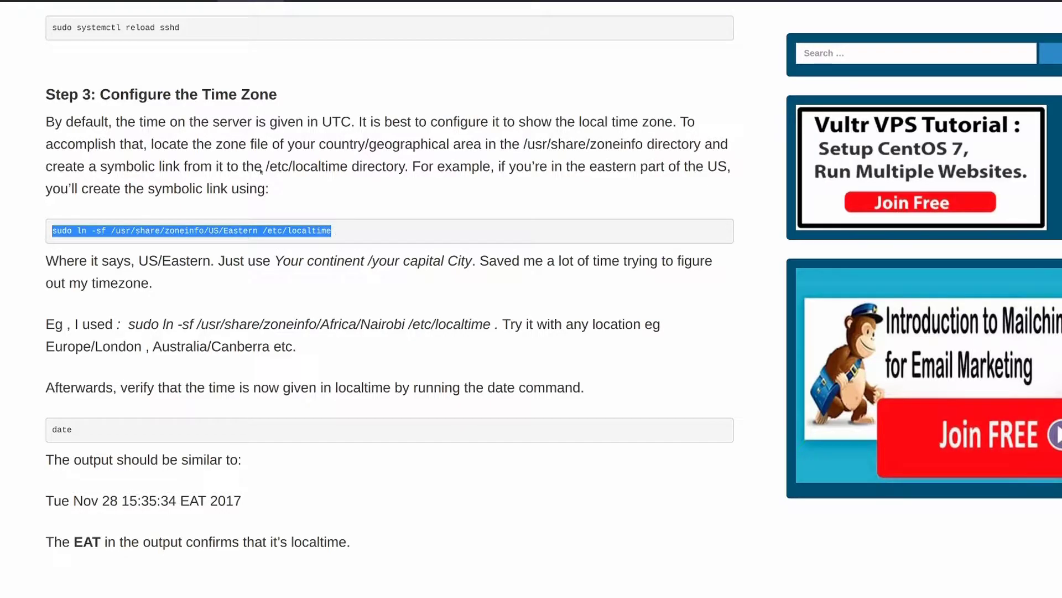
{"action": "right_click", "coordinate": [124, 232]}
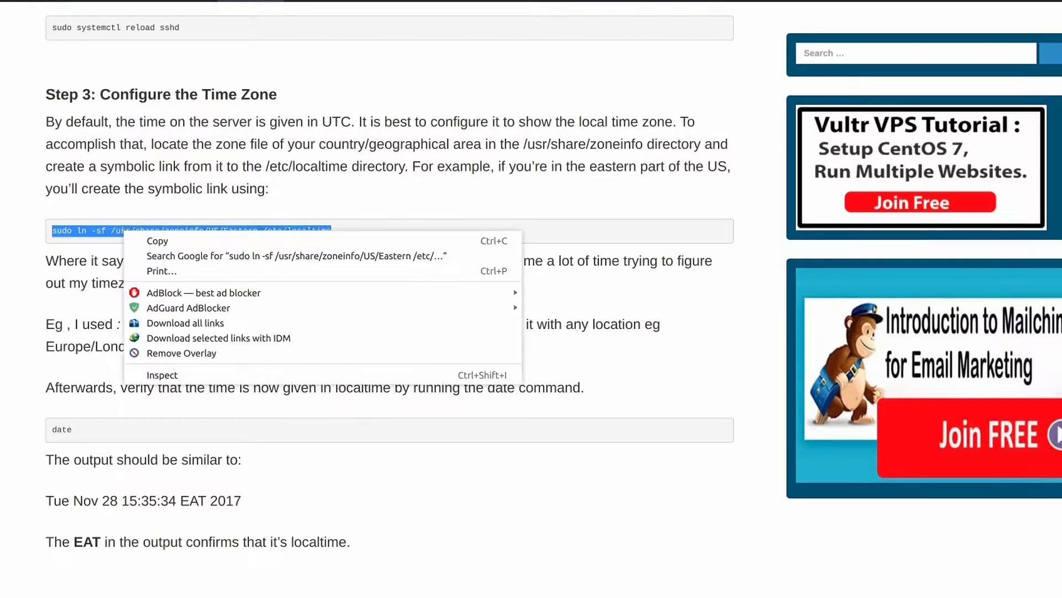
{"action": "left_click", "coordinate": [163, 242]}
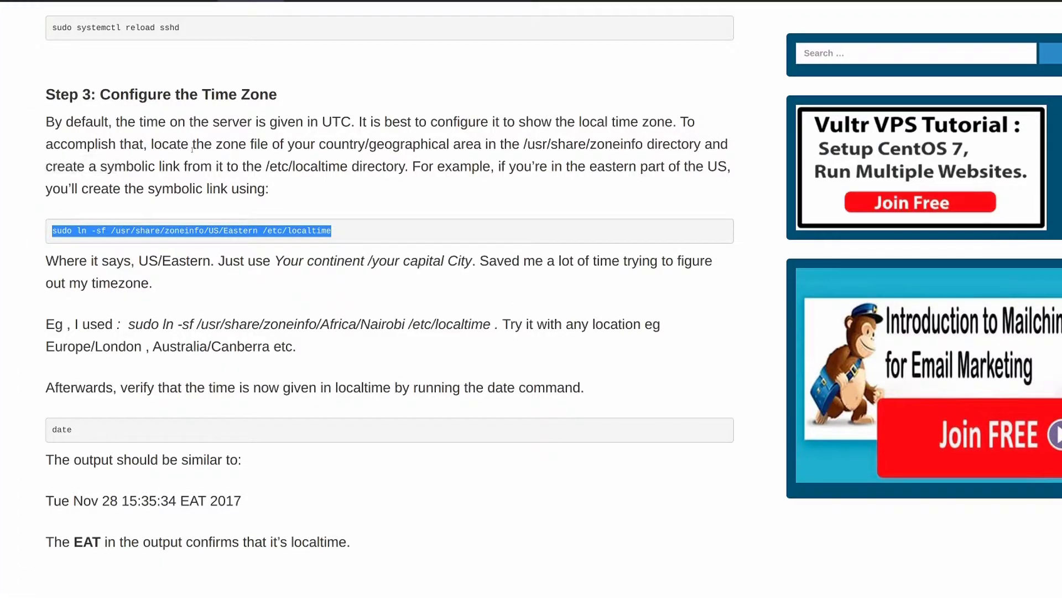
{"action": "mouse_move", "coordinate": [4, 299]}
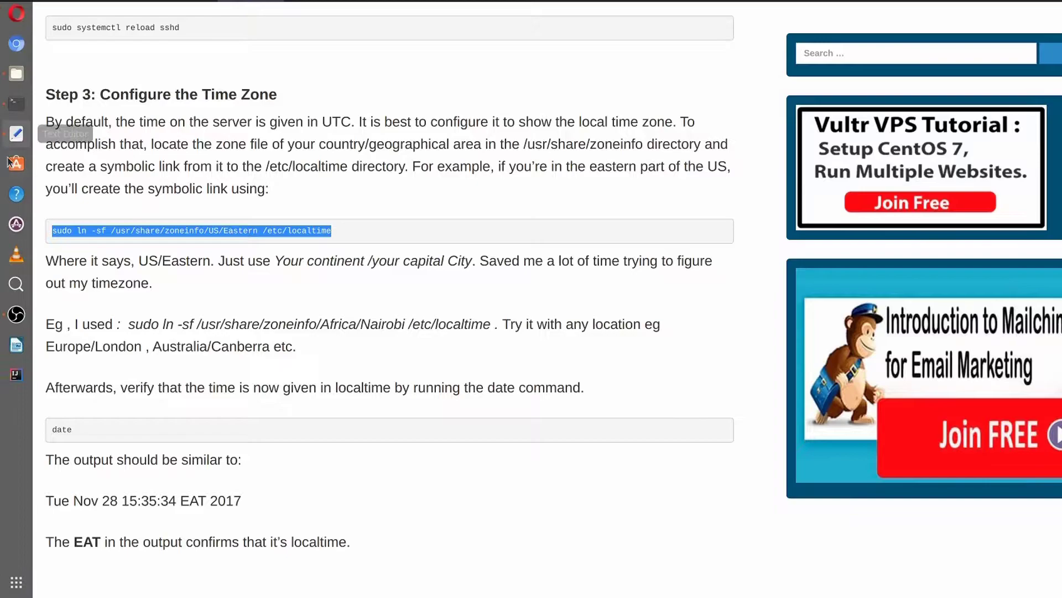
Step: Paste the copied time-zone symlink command onto an empty line in the Text Editor notes
{"action": "left_click", "coordinate": [15, 135]}
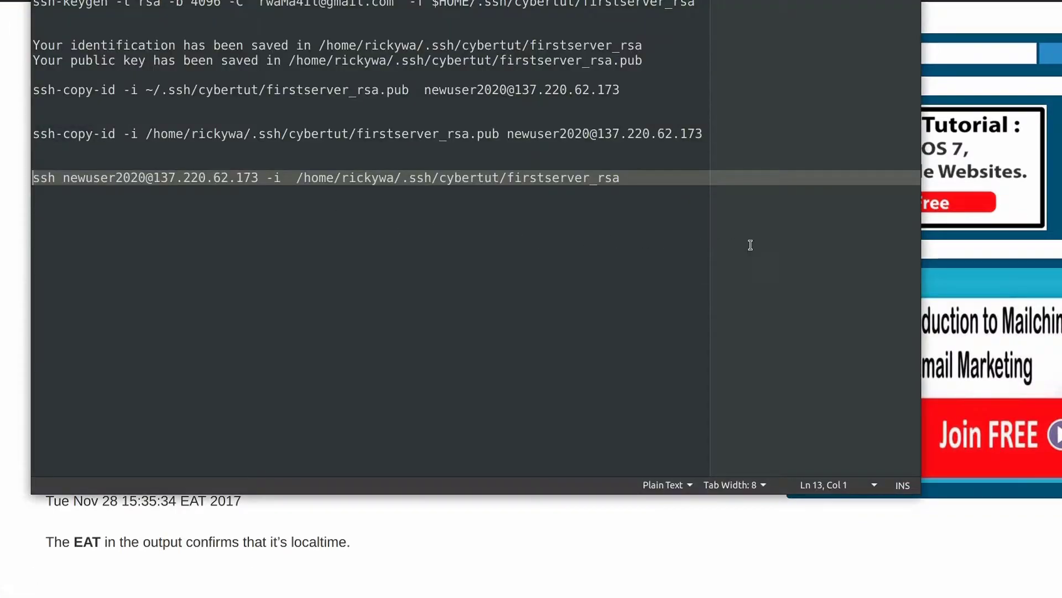
{"action": "left_click", "coordinate": [272, 207]}
{"action": "key", "text": "ctrl+v"}
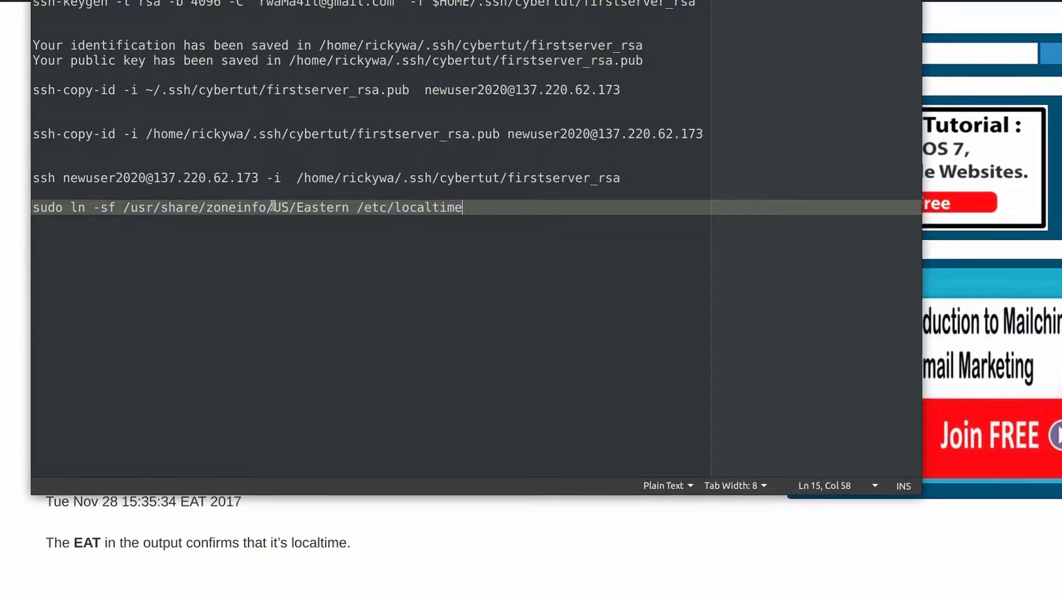
Step: Change US/Eastern to Europe/london in the command and select the whole line
{"action": "left_click", "coordinate": [279, 207]}
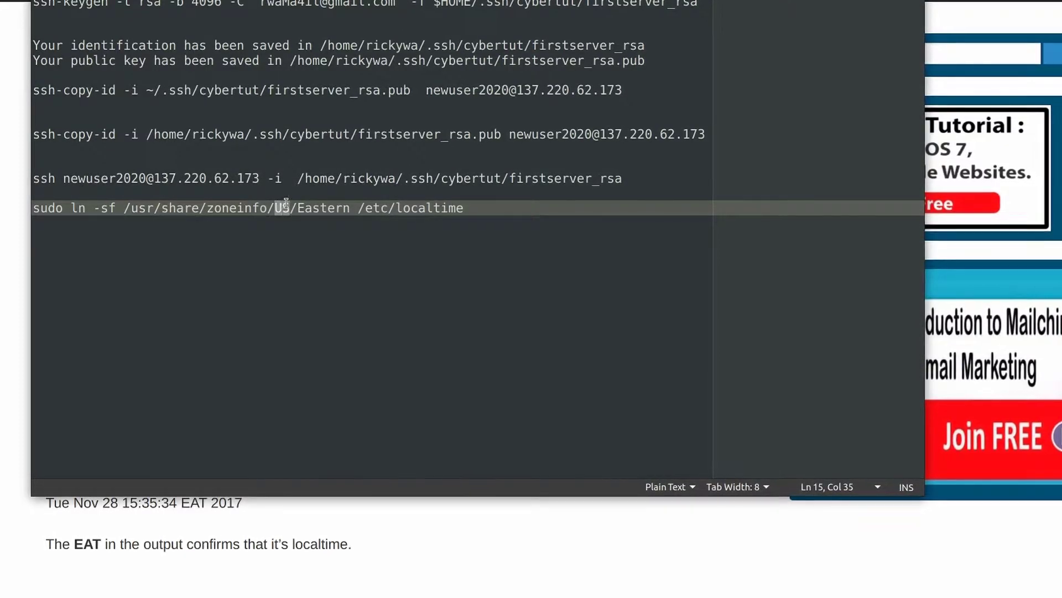
{"action": "double_click", "coordinate": [281, 207]}
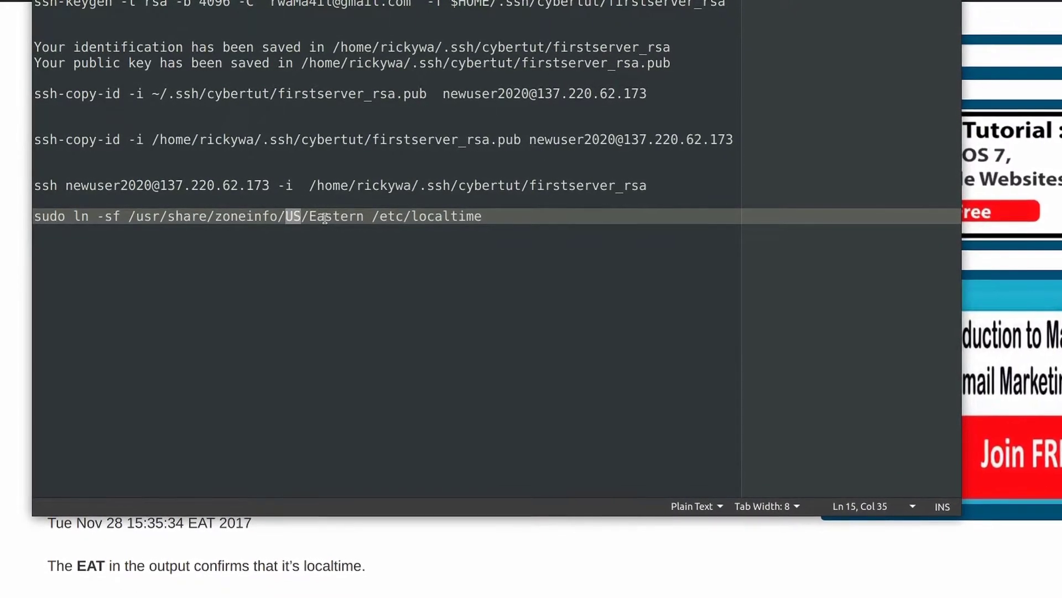
{"action": "left_click", "coordinate": [284, 217]}
{"action": "double_click", "coordinate": [294, 218]}
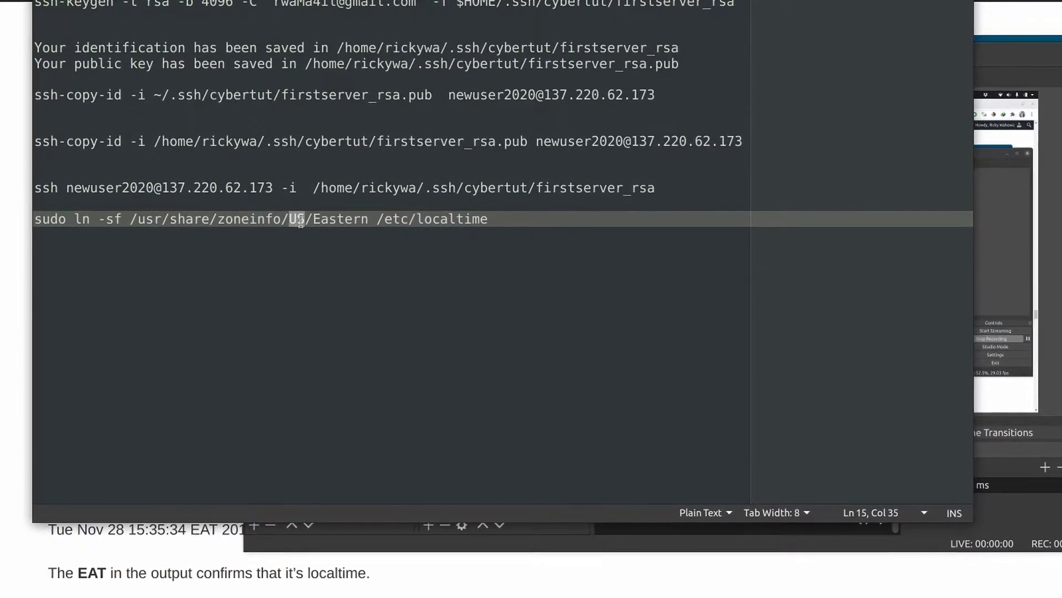
{"action": "double_click", "coordinate": [349, 219]}
{"action": "key", "text": "shift+End"}
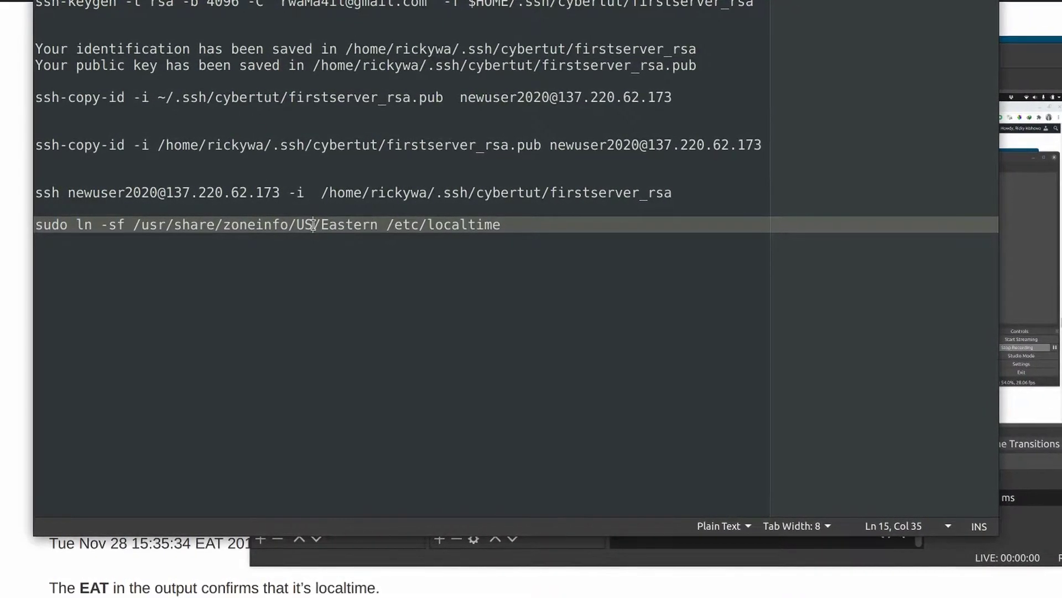
{"action": "double_click", "coordinate": [305, 225]}
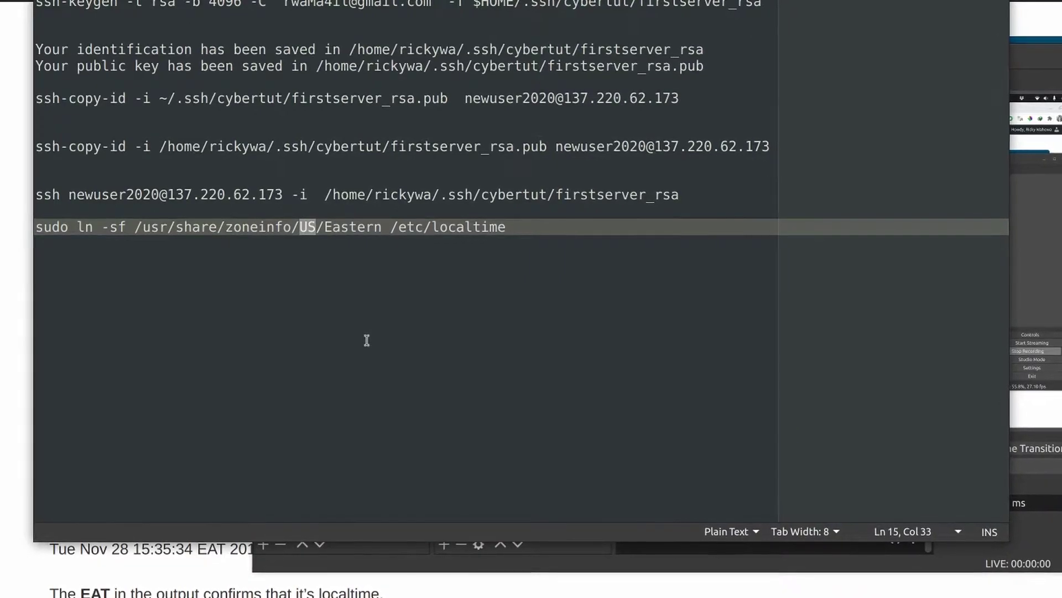
{"action": "type", "text": "Euro"}
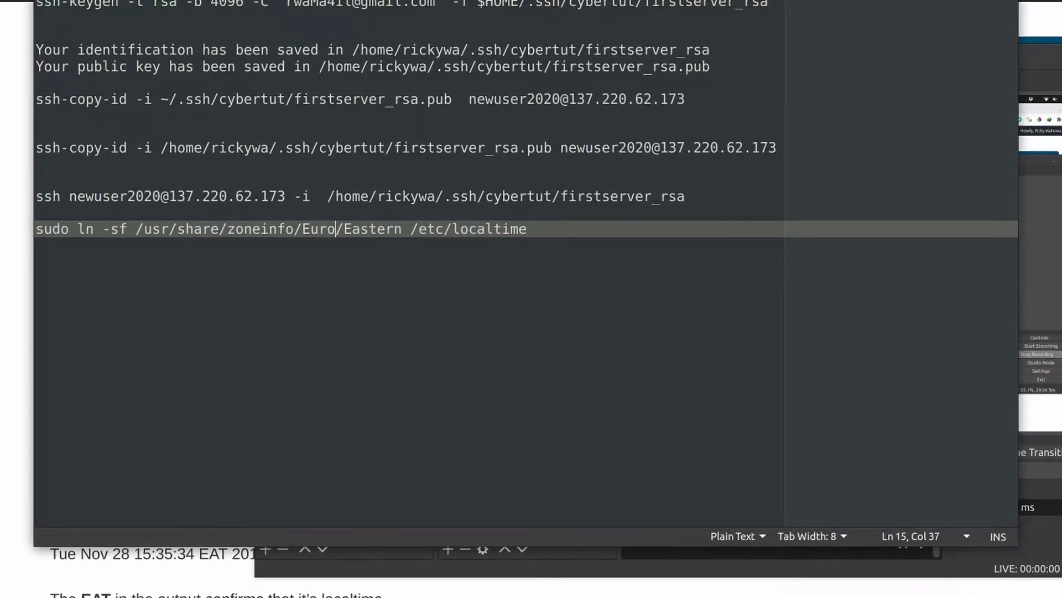
{"action": "type", "text": "pe"}
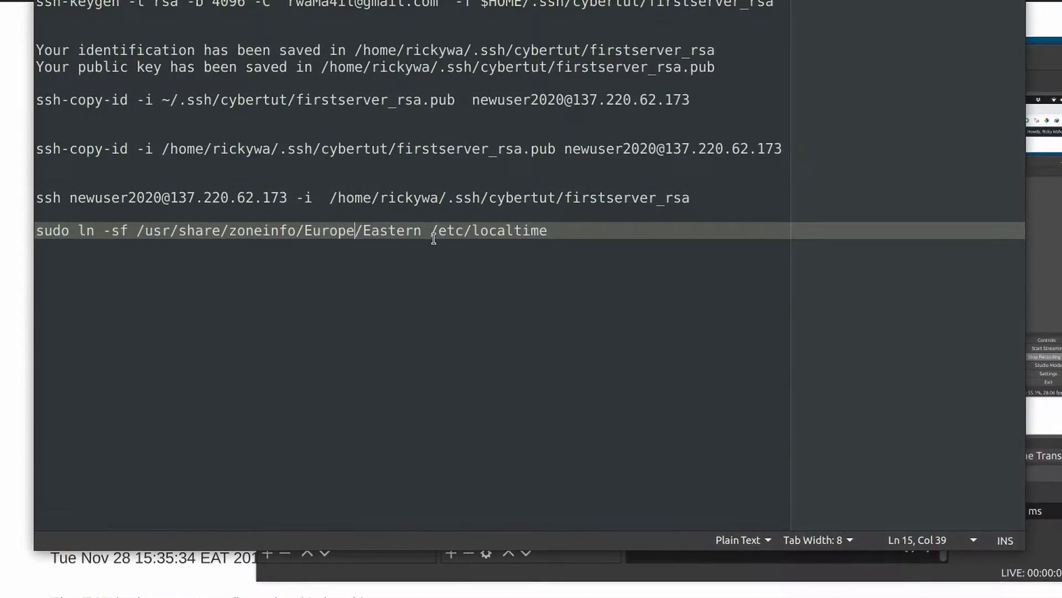
{"action": "left_click_drag", "start_coordinate": [423, 231], "coordinate": [363, 233]}
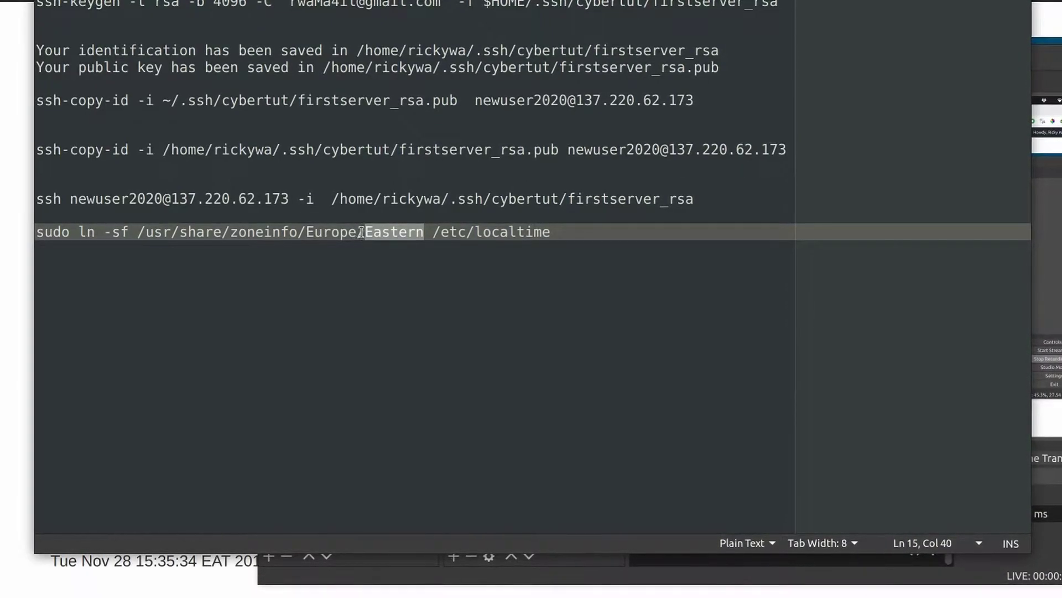
{"action": "type", "text": "l"}
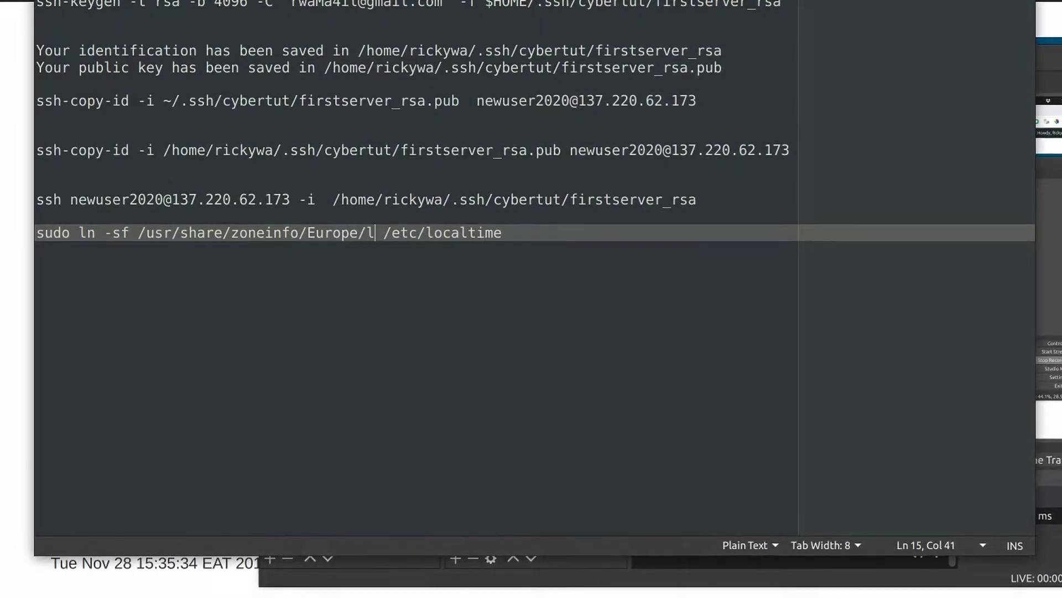
{"action": "type", "text": "ondon"}
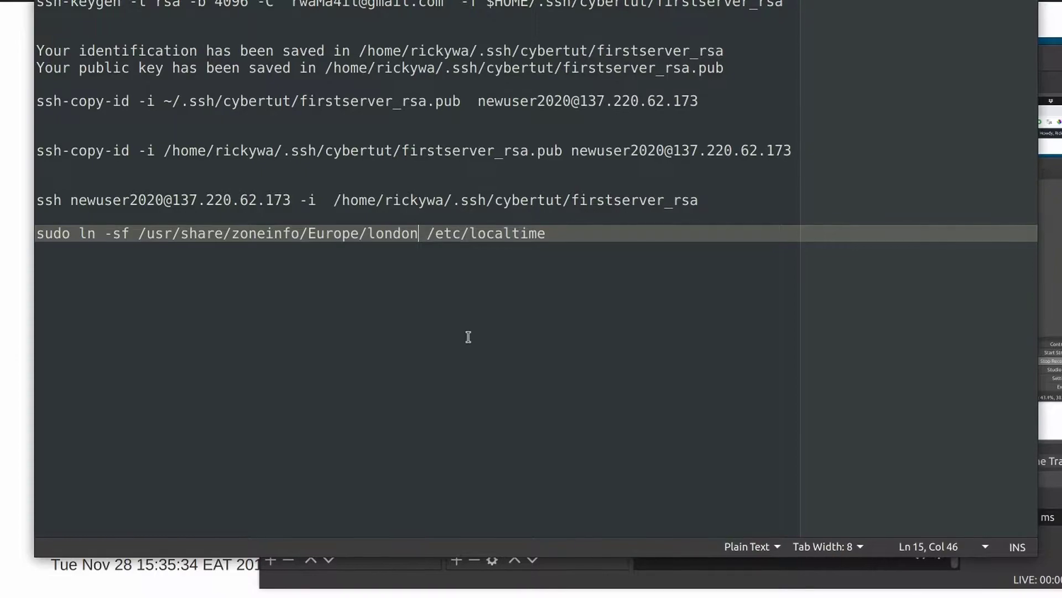
{"action": "left_click_drag", "start_coordinate": [547, 234], "coordinate": [34, 231]}
{"action": "key", "text": "ctrl+c"}
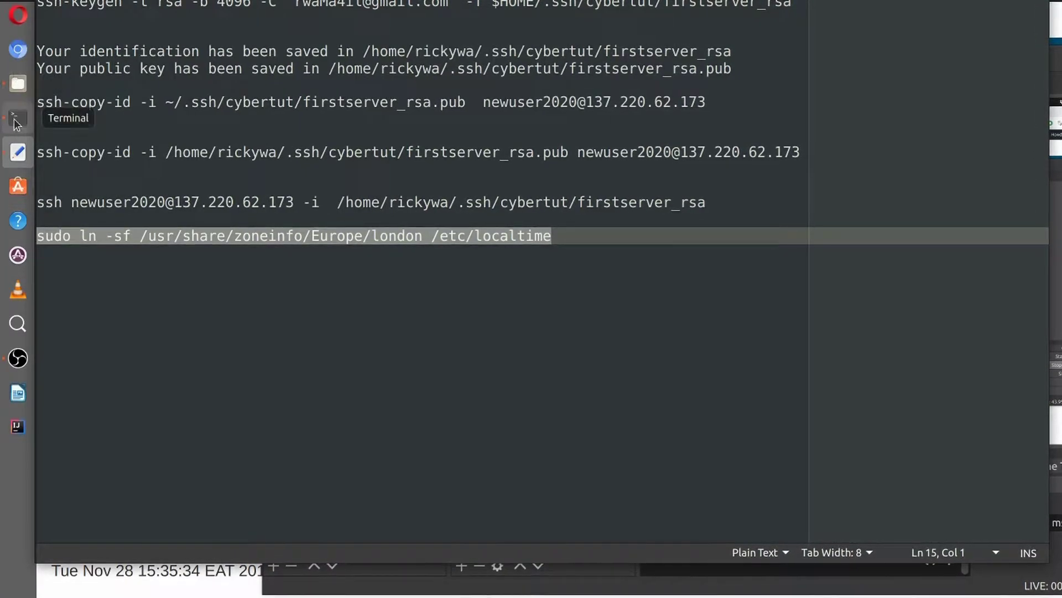
Step: Run date on the server, which reports Tue Sep 8 04:56:00 UTC 2020
{"action": "left_click", "coordinate": [17, 116]}
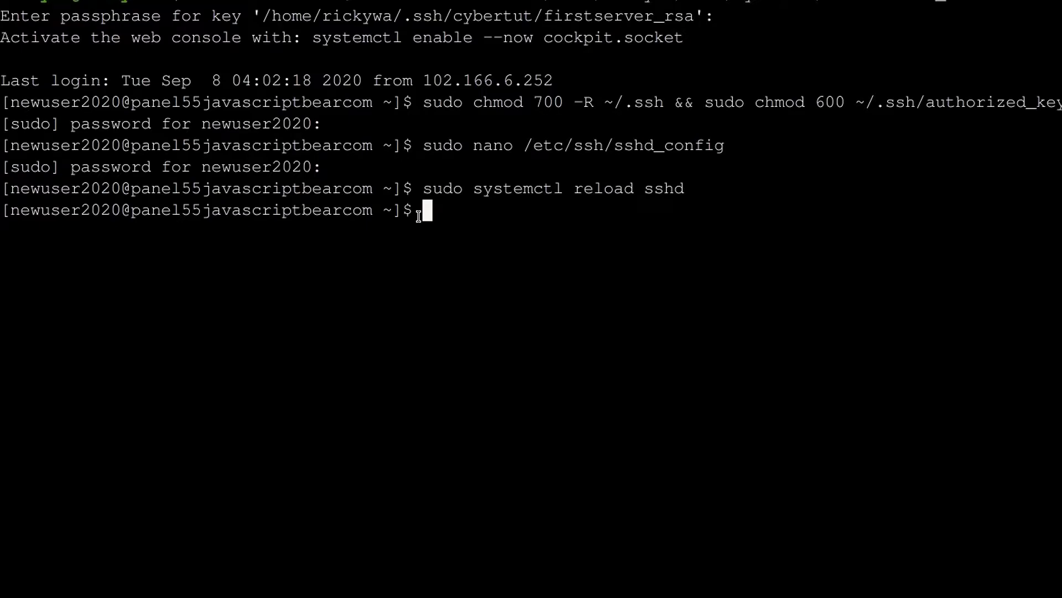
{"action": "type", "text": "date"}
{"action": "key", "text": "Return"}
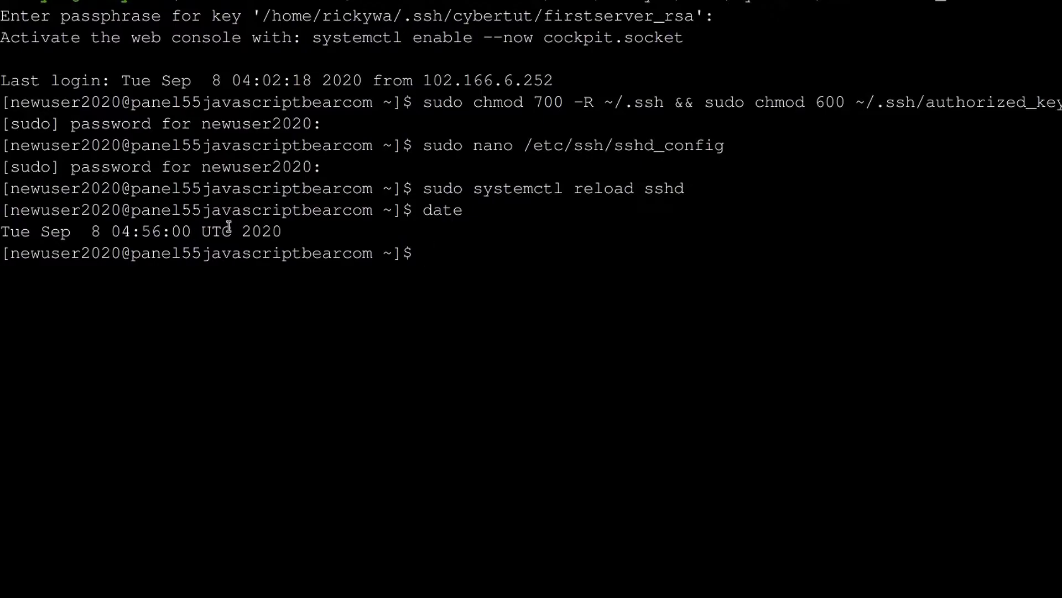
Step: Run the pasted Europe/london symlink command with the sudo password, then check date
{"action": "right_click", "coordinate": [429, 253]}
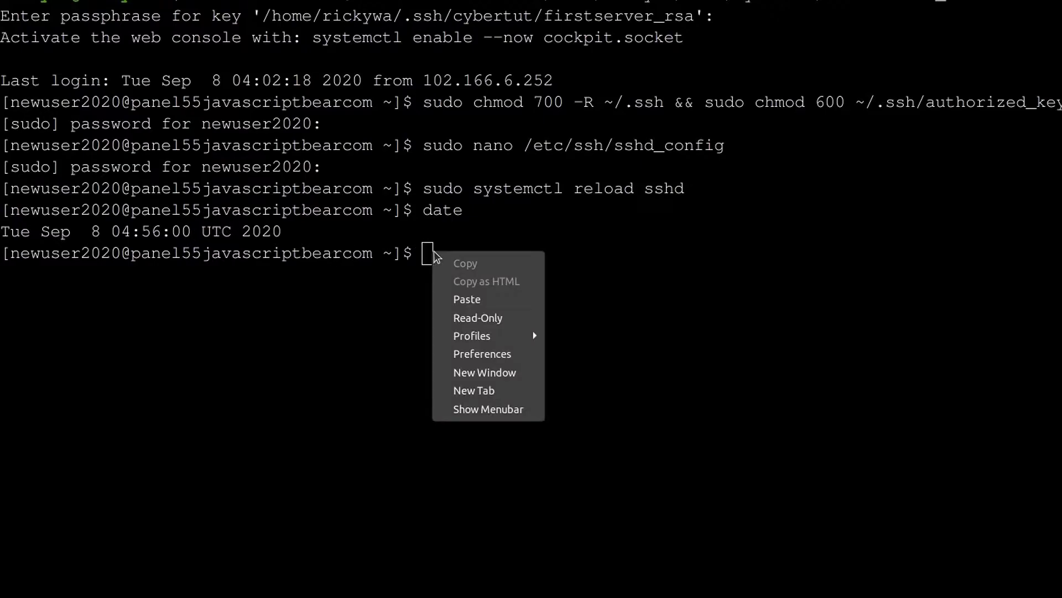
{"action": "left_click", "coordinate": [468, 300]}
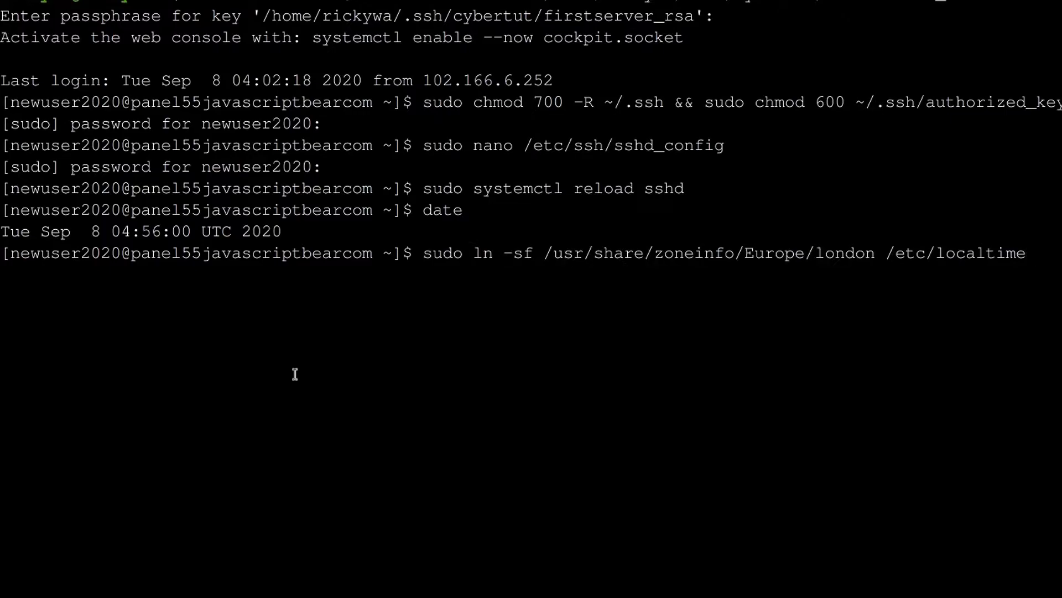
{"action": "key", "text": "Return"}
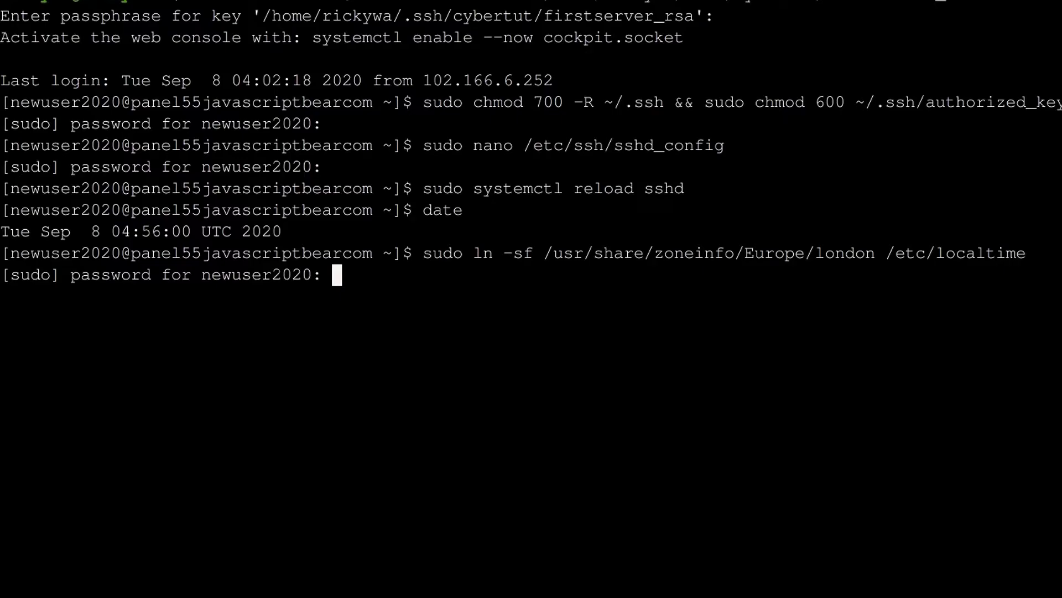
{"action": "key", "text": "Return"}
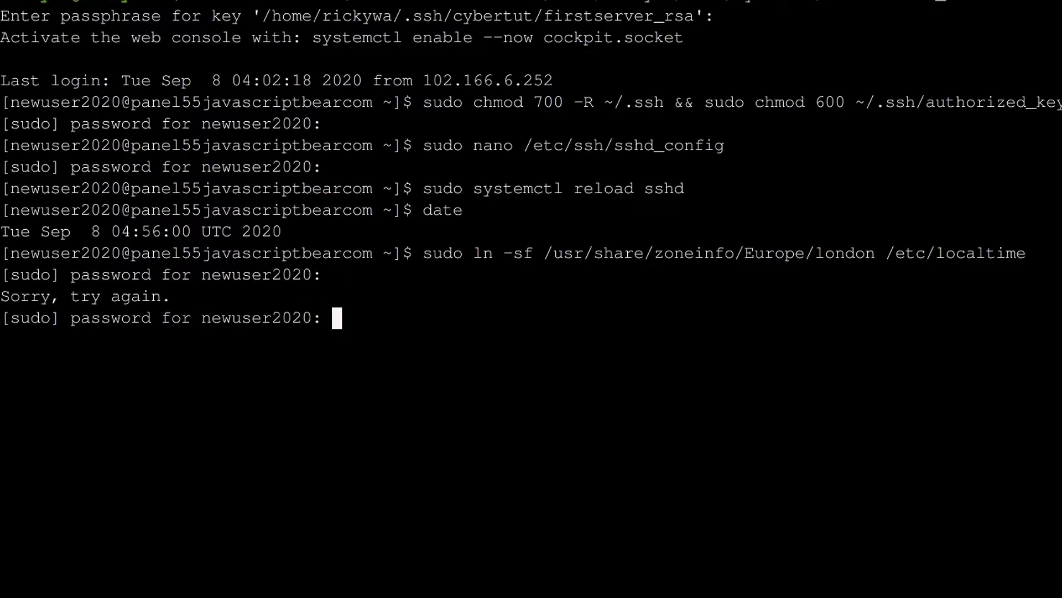
{"action": "key", "text": "Return"}
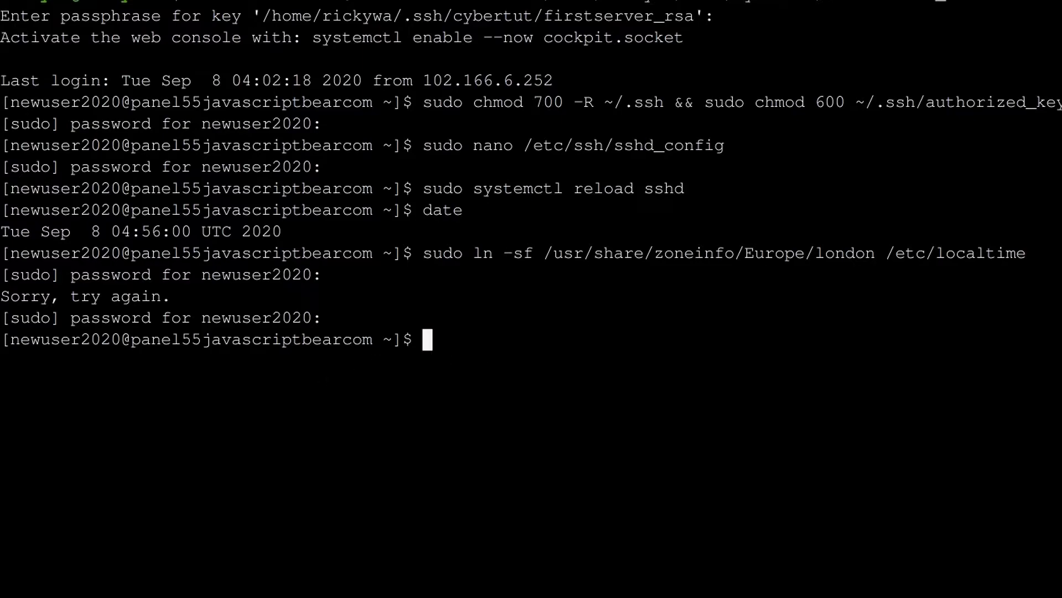
{"action": "type", "text": "date"}
{"action": "key", "text": "Return"}
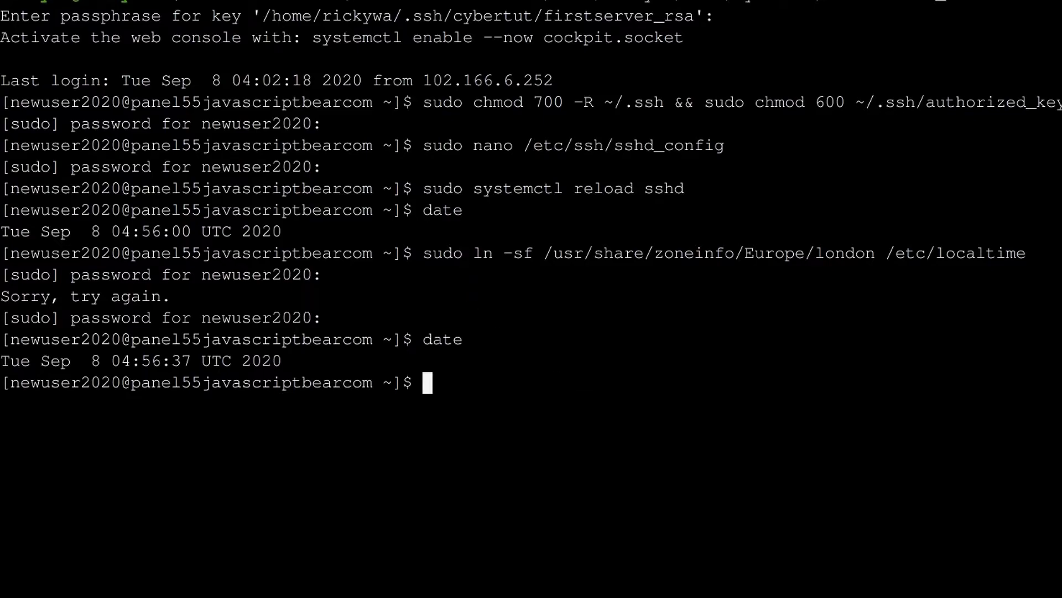
{"action": "type", "text": "date"}
Step: Rerun the Europe/london symlink command and check date, which still shows UTC (04:57:09)
{"action": "key", "text": "Up"}
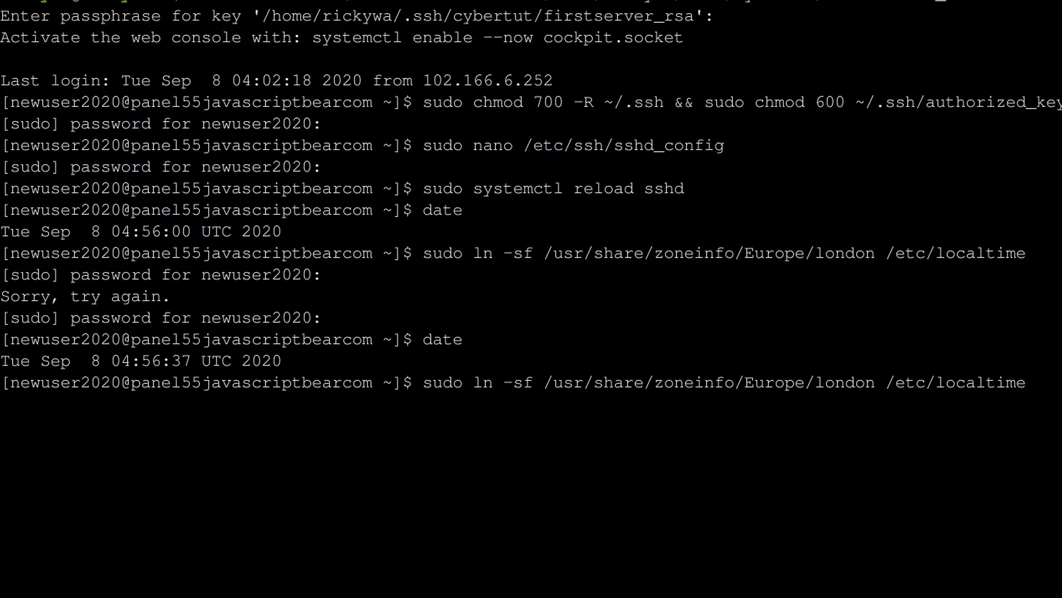
{"action": "key", "text": "Return"}
{"action": "type", "text": "date"}
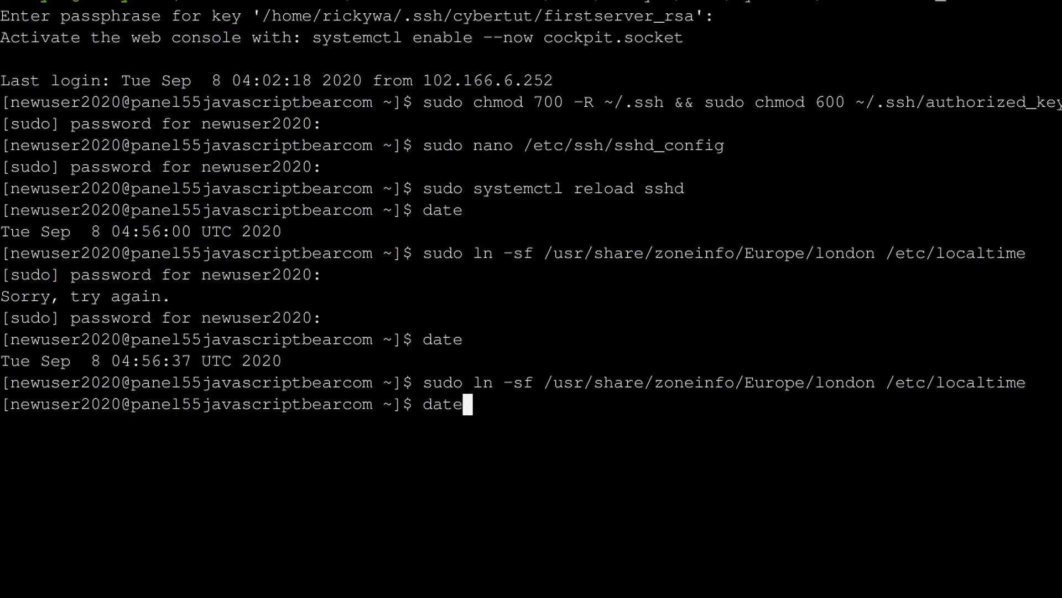
{"action": "key", "text": "Return"}
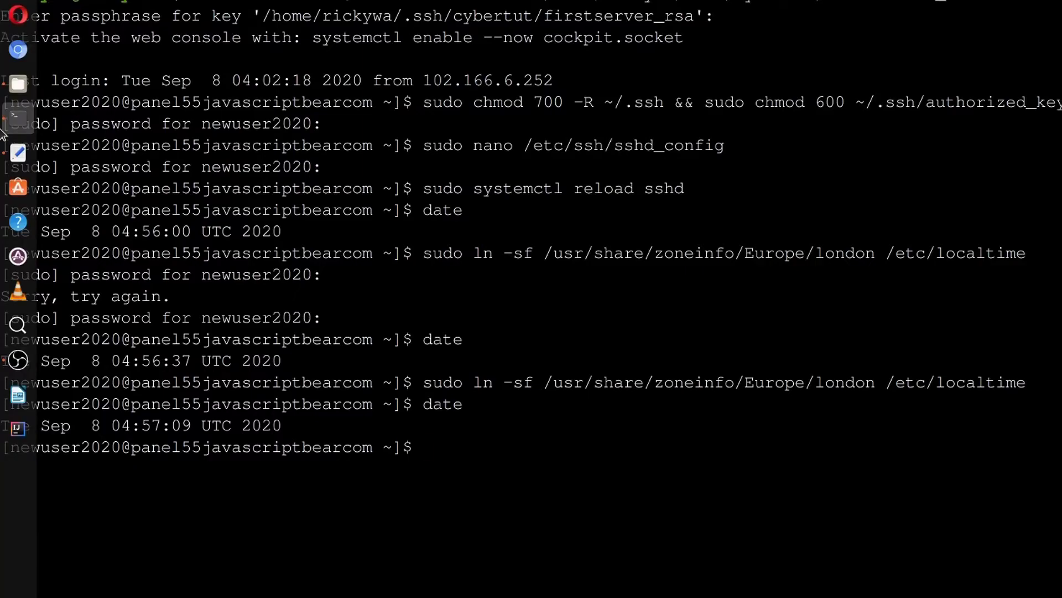
Step: Edit the notes' command to Australia/Canberra and copy the whole line
{"action": "left_click", "coordinate": [17, 154]}
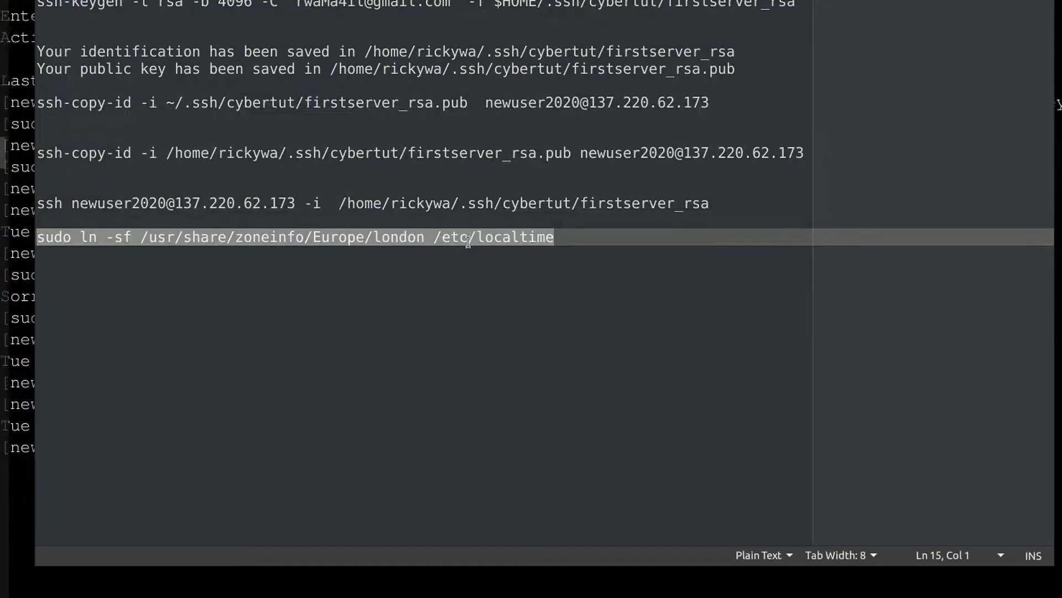
{"action": "left_click", "coordinate": [408, 241]}
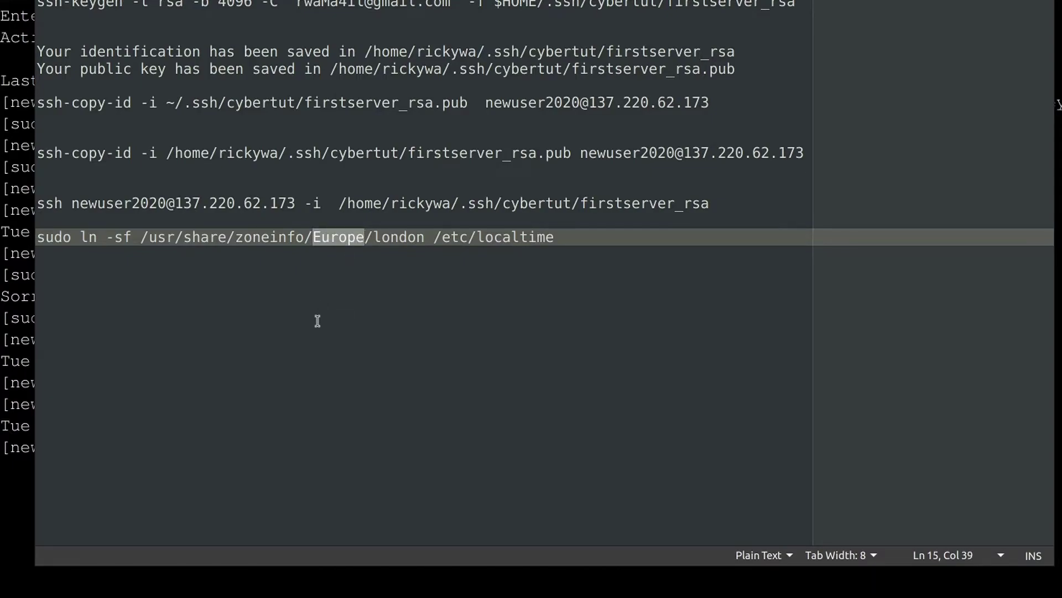
{"action": "type", "text": "Aus"}
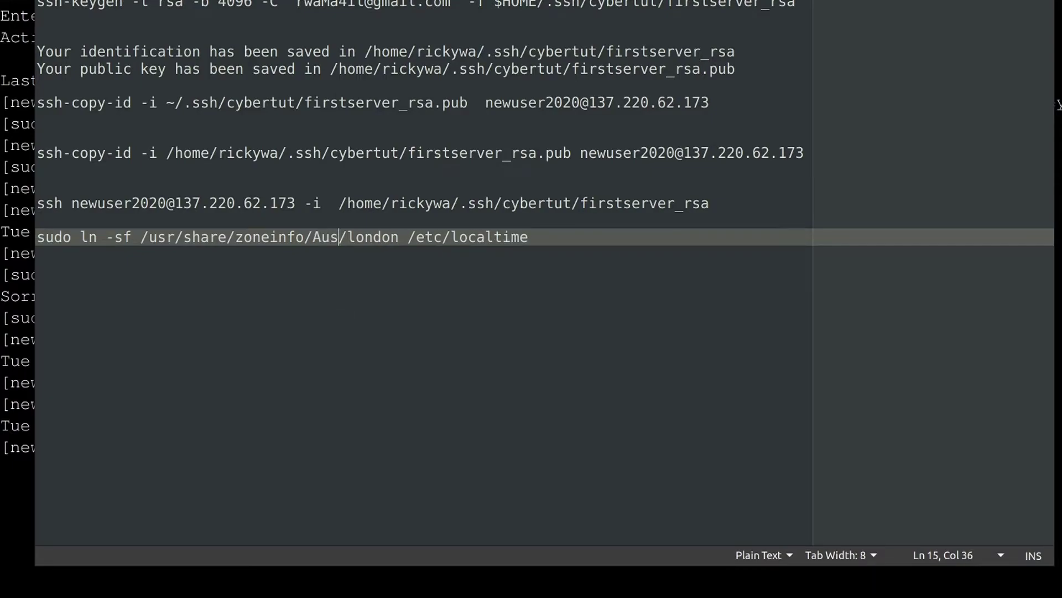
{"action": "type", "text": "tralia/"}
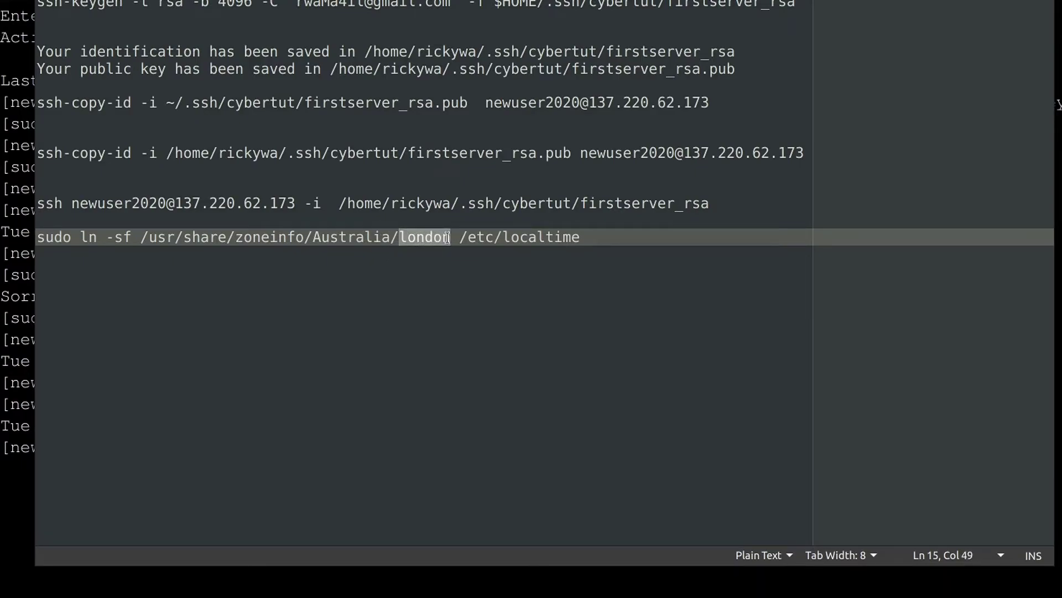
{"action": "type", "text": "Canber"}
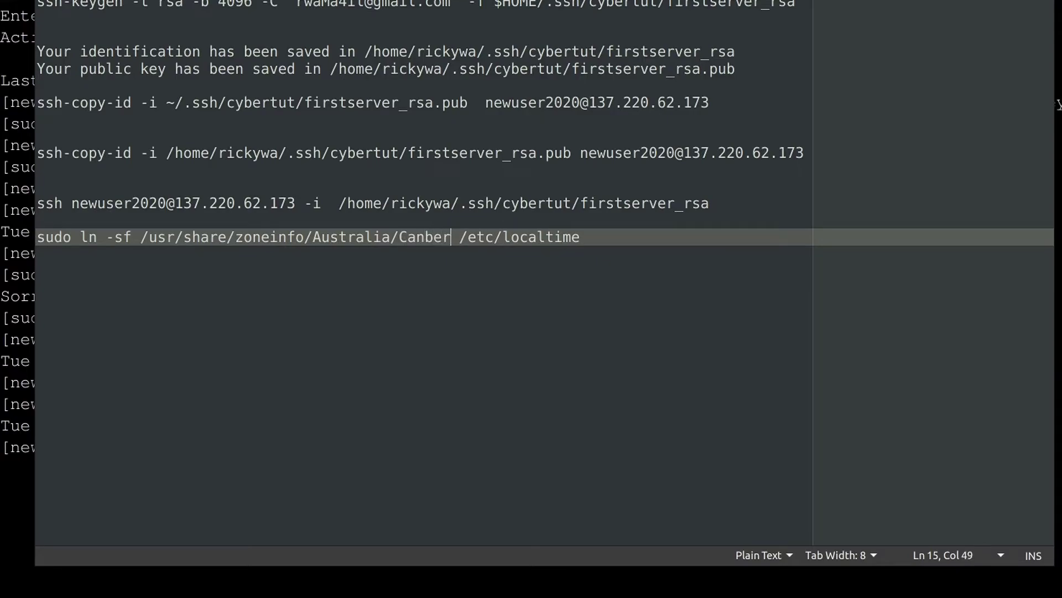
{"action": "type", "text": "ra"}
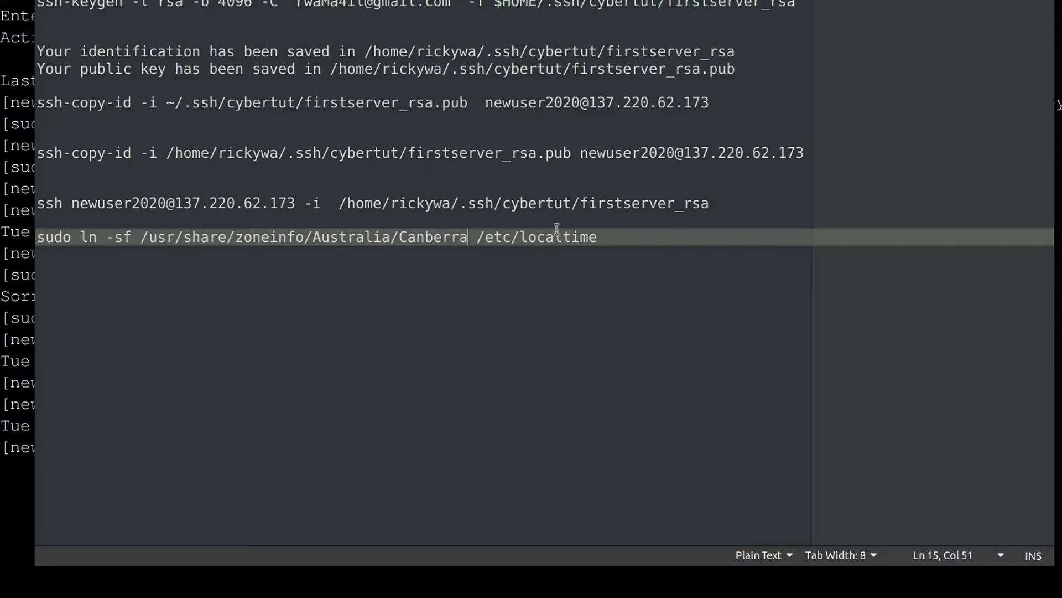
{"action": "left_click_drag", "start_coordinate": [604, 237], "coordinate": [32, 238]}
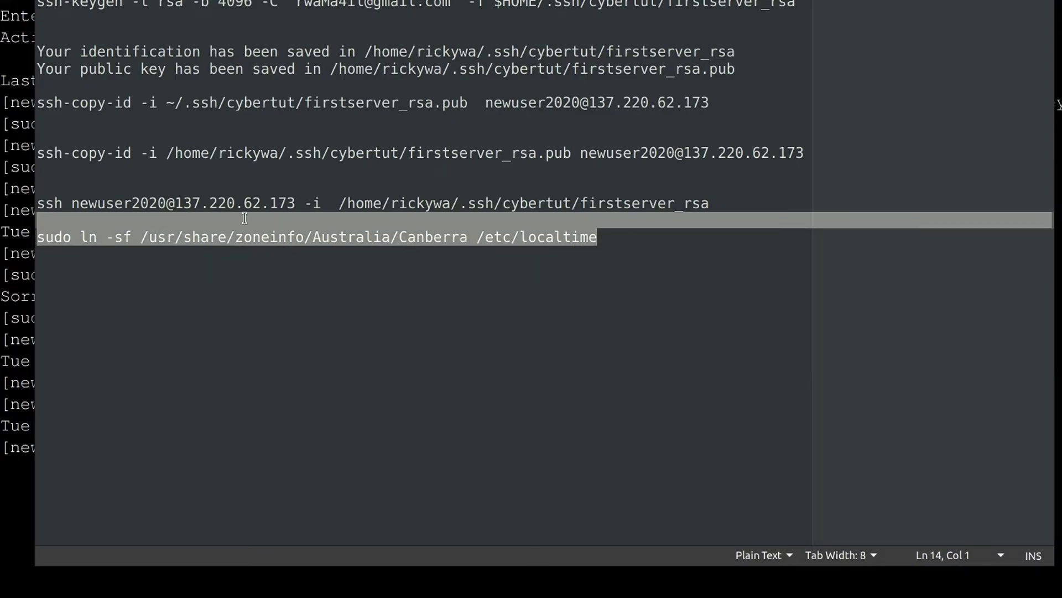
{"action": "right_click", "coordinate": [39, 238]}
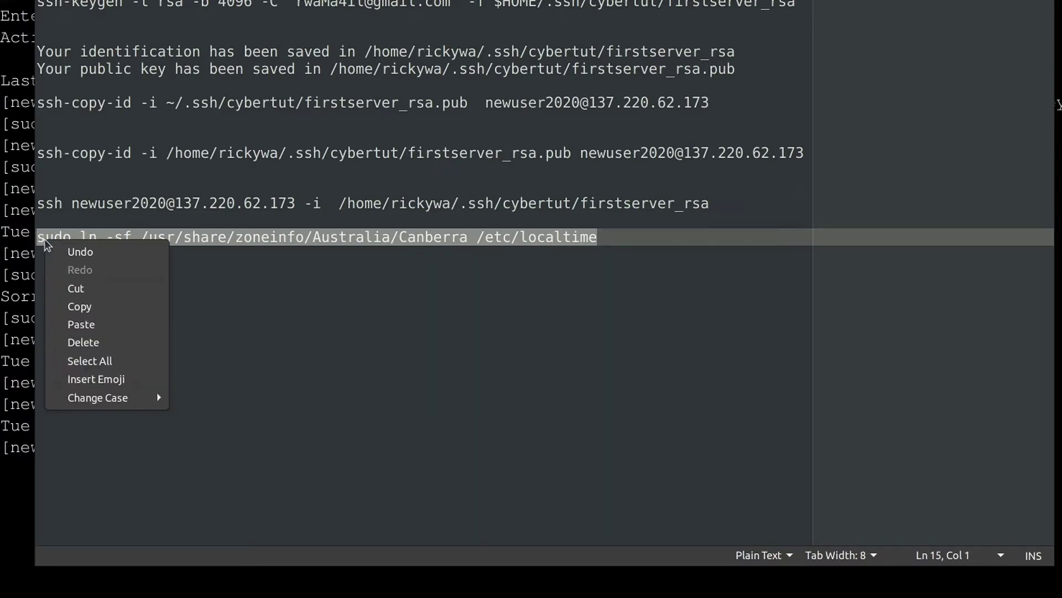
{"action": "left_click", "coordinate": [83, 306]}
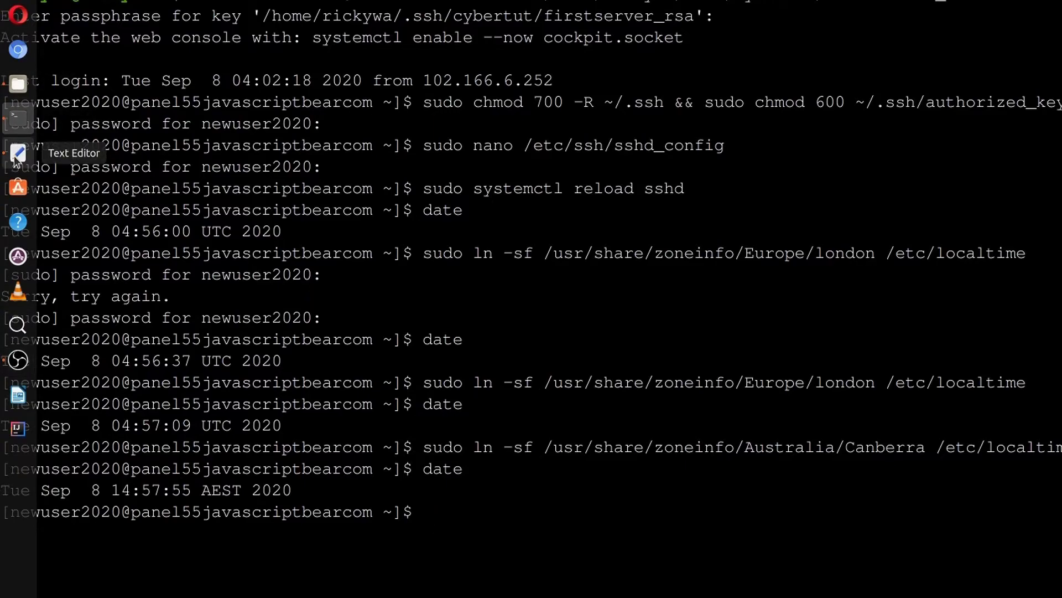
Step: Change the command's path from Australia/Canberra to Africa/Nairobi and copy the line
{"action": "left_click", "coordinate": [17, 154]}
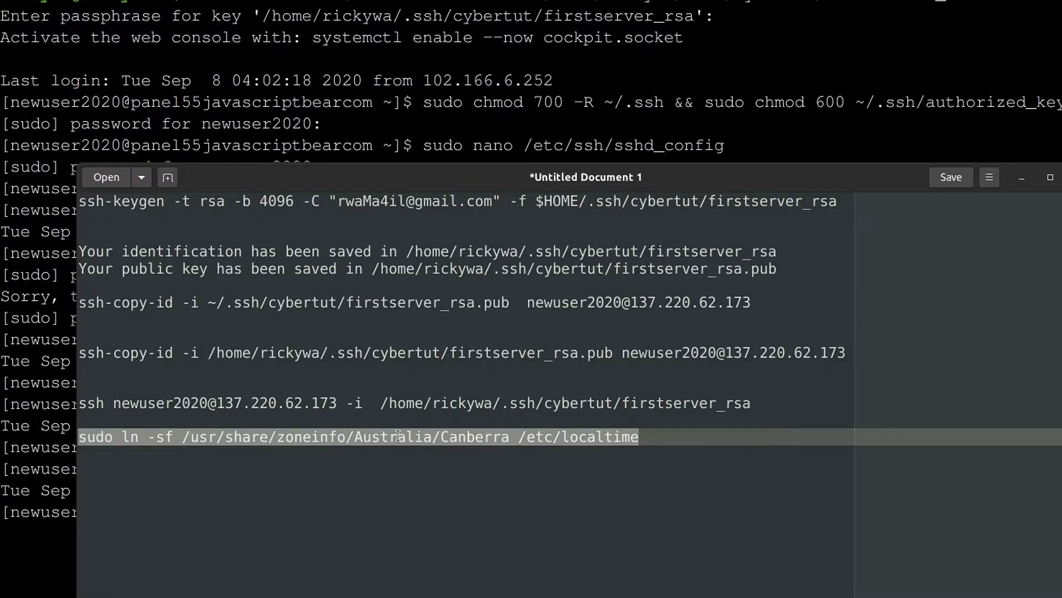
{"action": "left_click", "coordinate": [399, 436]}
{"action": "left_click_drag", "start_coordinate": [355, 437], "coordinate": [430, 432]}
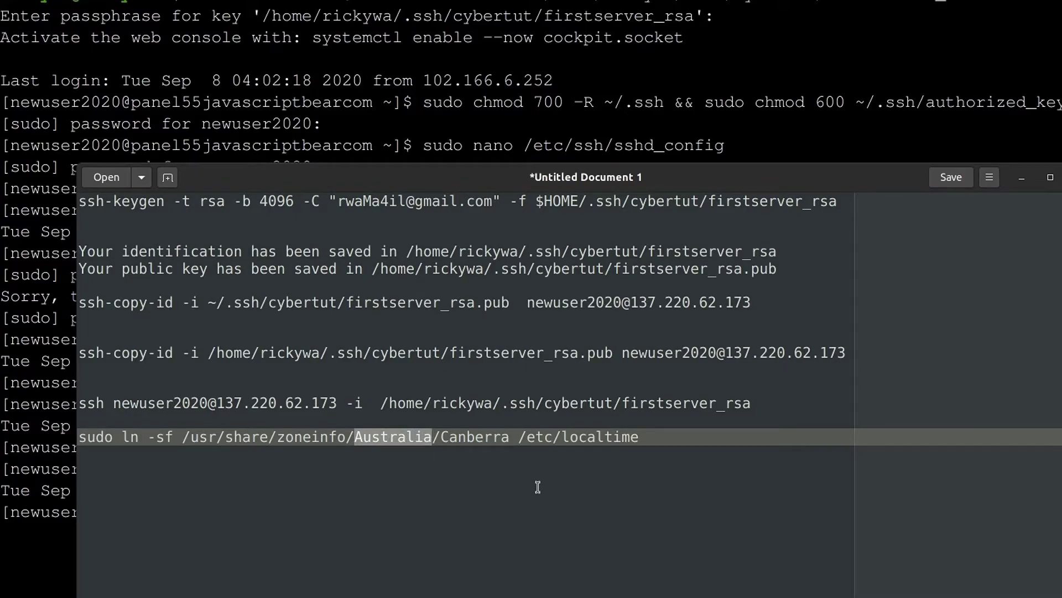
{"action": "type", "text": "Afri"}
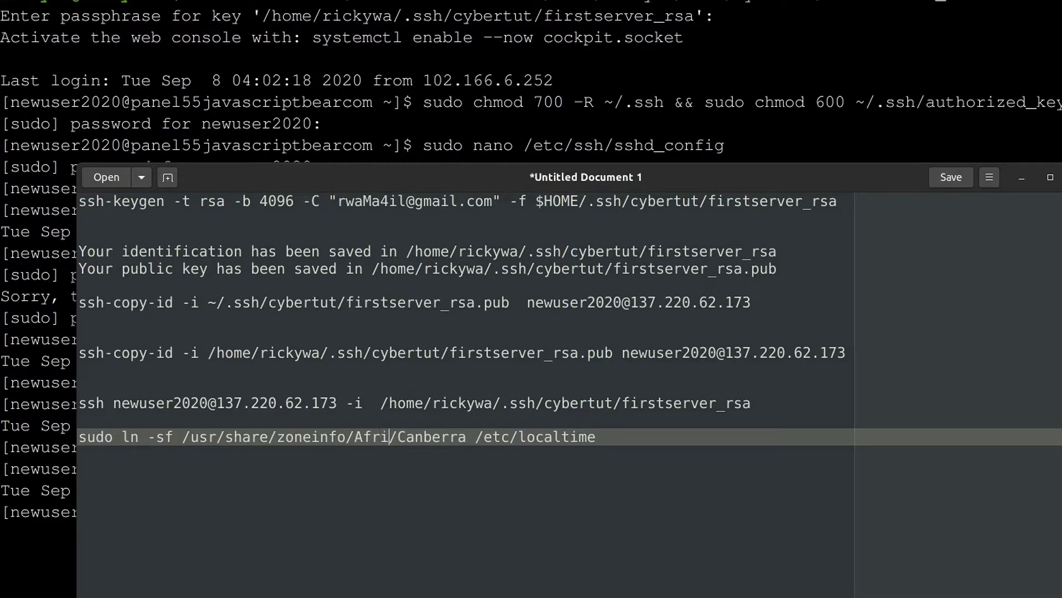
{"action": "type", "text": "ca/"}
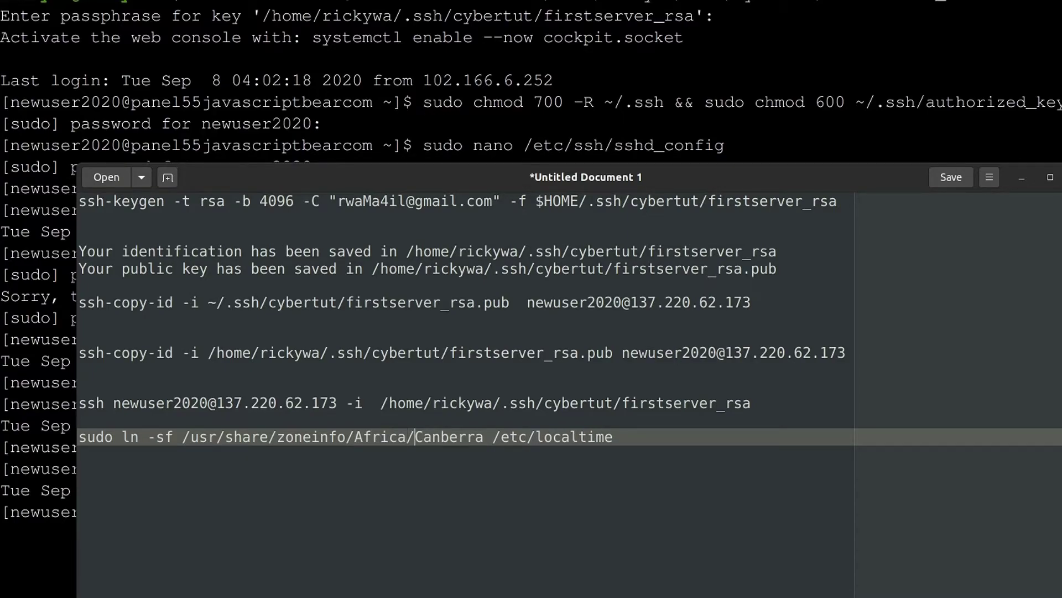
{"action": "type", "text": "Nairob"}
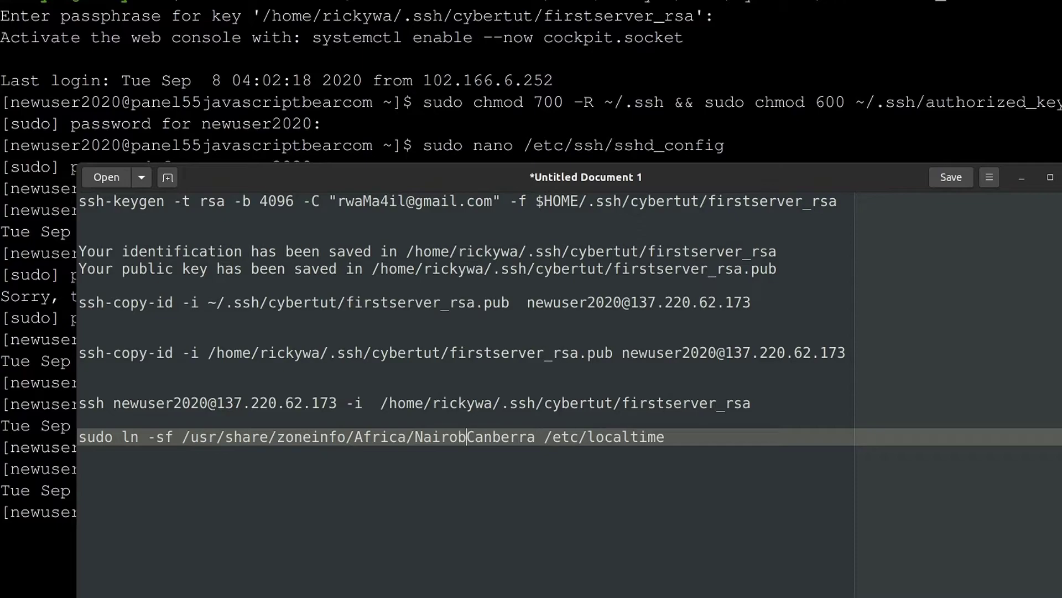
{"action": "type", "text": "i"}
{"action": "key", "text": "Delete"}
{"action": "key", "text": "Delete"}
{"action": "key", "text": "Delete"}
{"action": "key", "text": "Delete"}
{"action": "key", "text": "Delete"}
{"action": "key", "text": "Delete"}
{"action": "key", "text": "Delete"}
{"action": "key", "text": "Delete"}
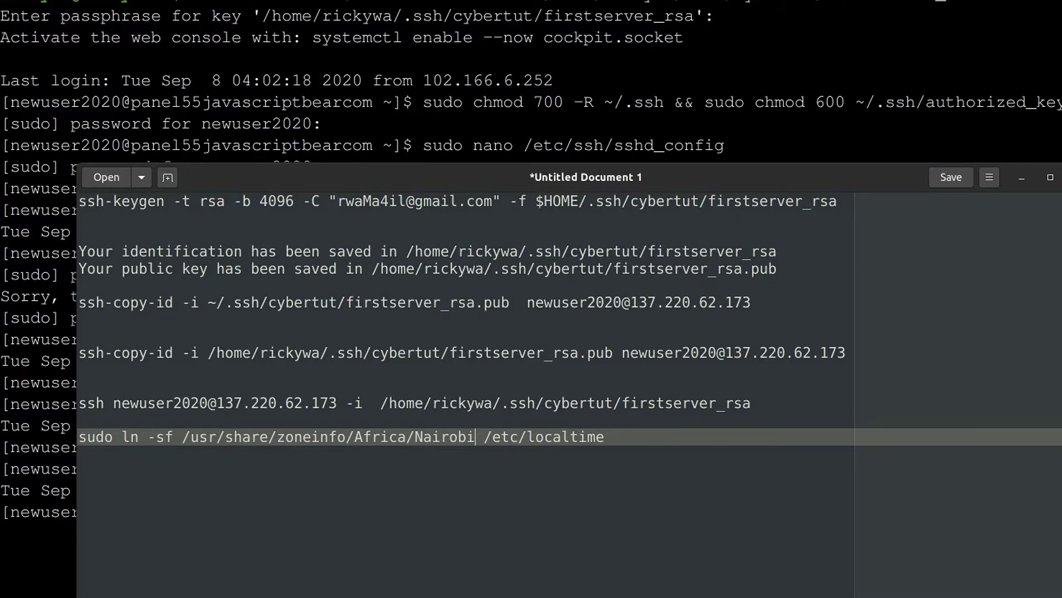
{"action": "triple_click", "coordinate": [422, 437]}
{"action": "right_click", "coordinate": [421, 437]}
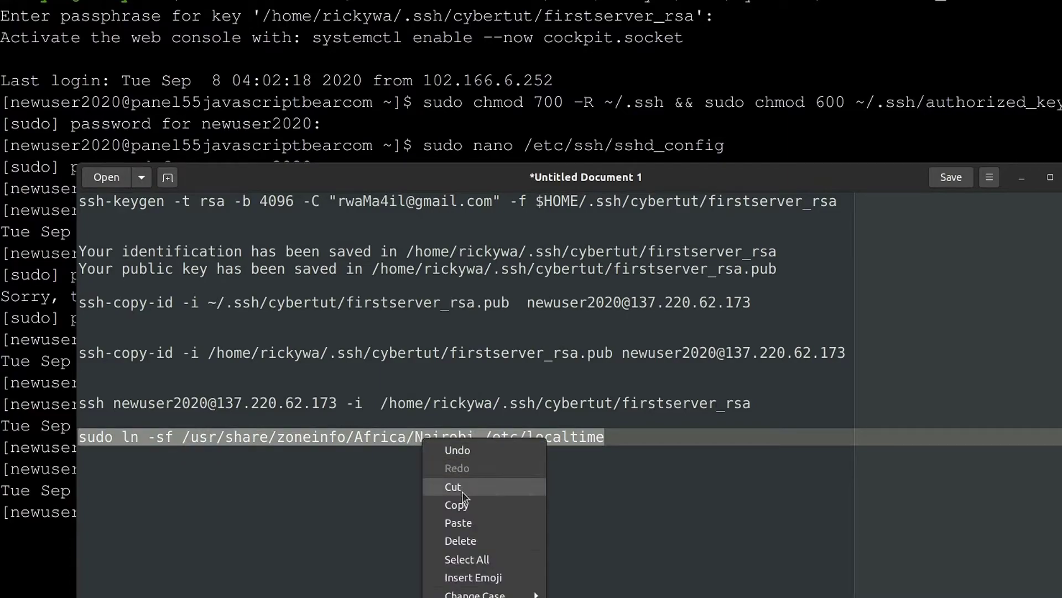
{"action": "left_click", "coordinate": [475, 505]}
Step: Run the Africa/Nairobi link command and confirm date reports EAT (07:58:35)
{"action": "key", "text": "alt+Tab"}
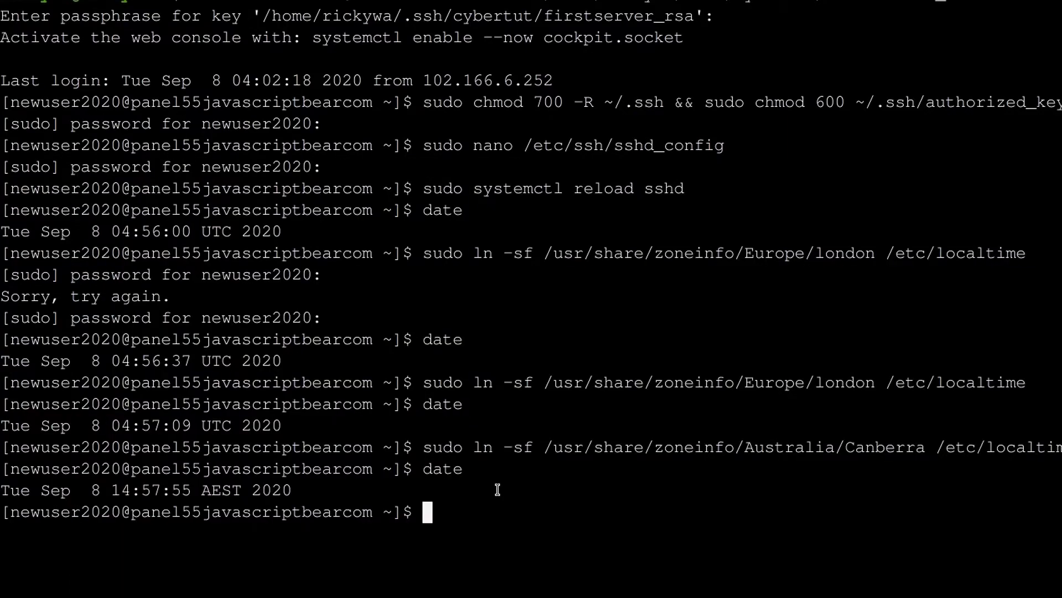
{"action": "right_click", "coordinate": [496, 489]}
{"action": "key", "text": "Return"}
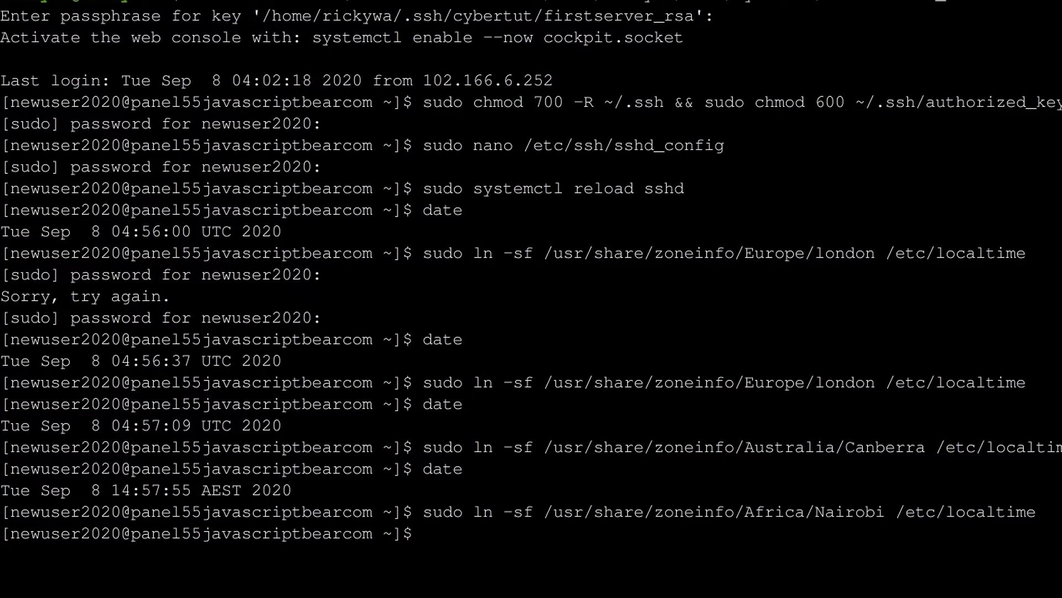
{"action": "type", "text": "date"}
{"action": "key", "text": "Return"}
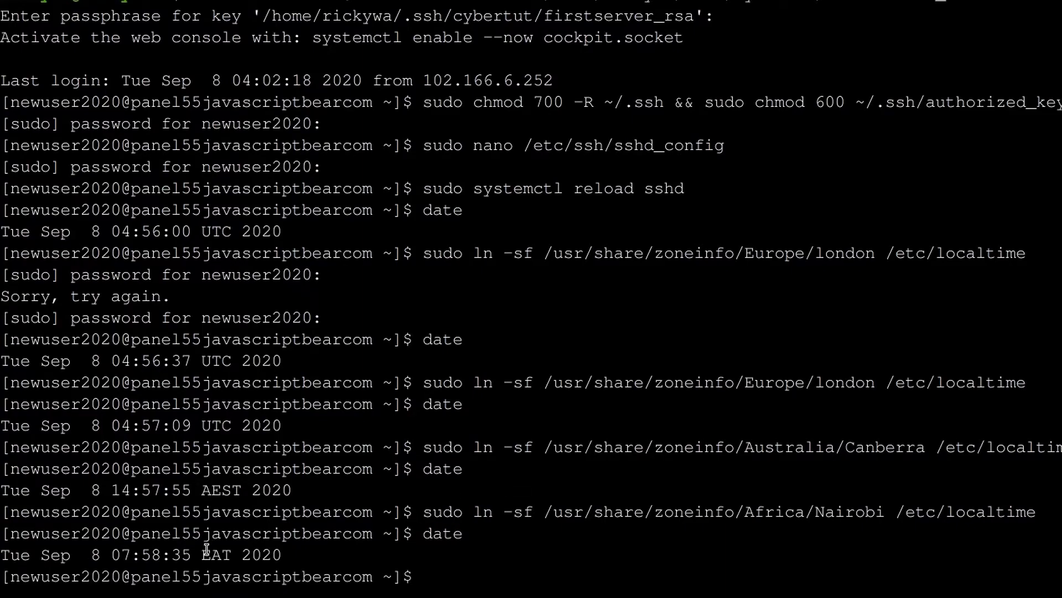
{"action": "double_click", "coordinate": [208, 554]}
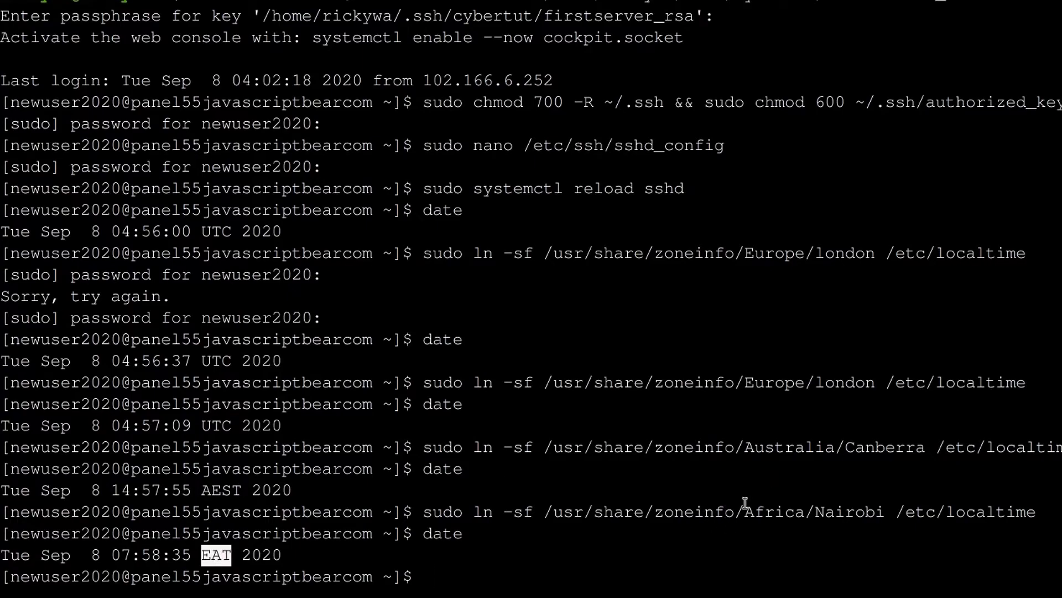
{"action": "left_click_drag", "start_coordinate": [746, 507], "coordinate": [893, 513]}
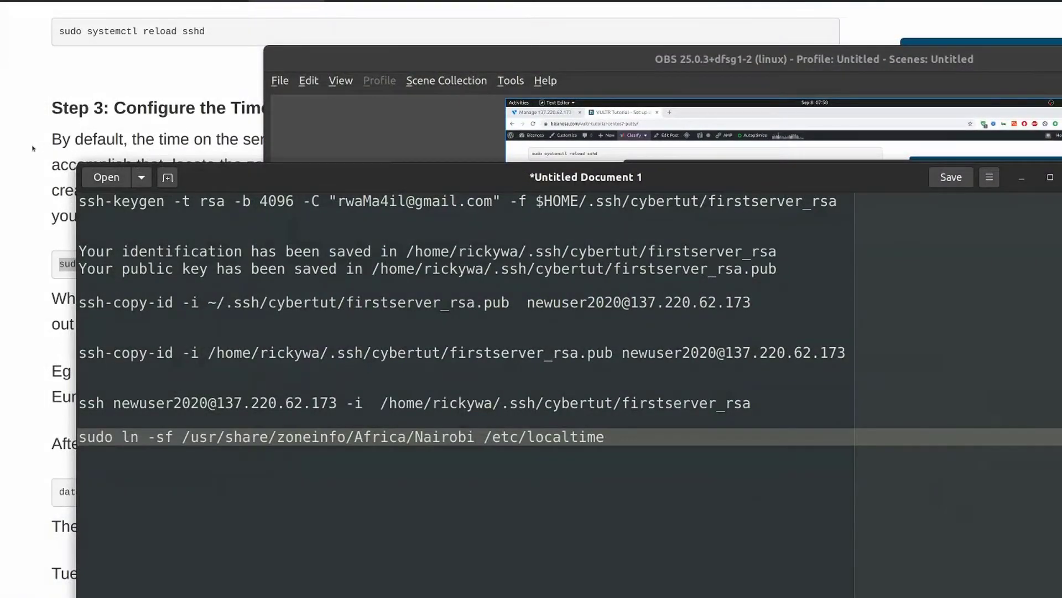
Step: Bring the Bizanosa tutorial article to the front in the browser
{"action": "left_click", "coordinate": [34, 148]}
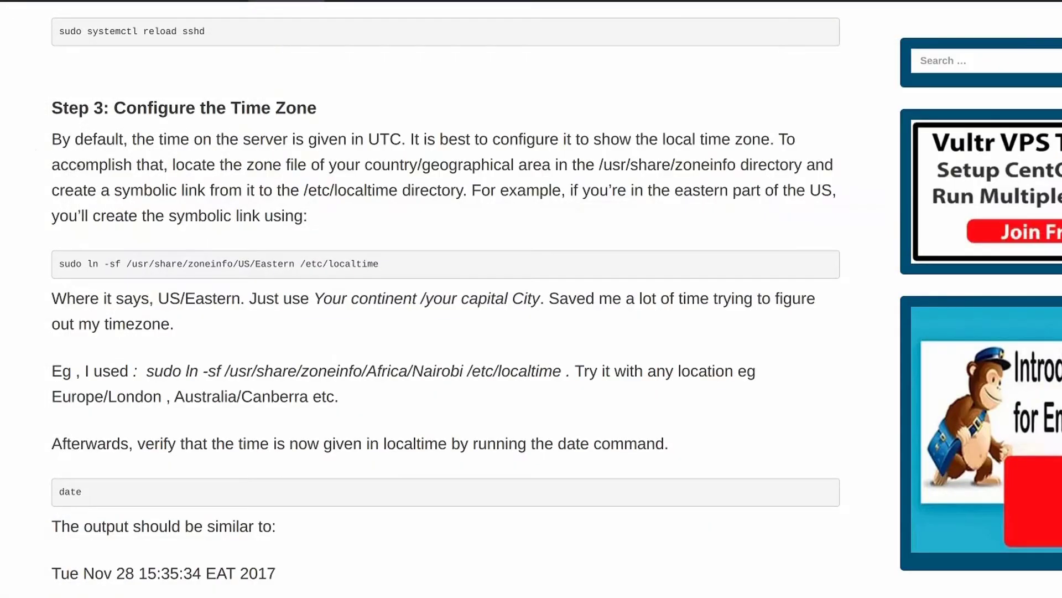
{"action": "scroll", "coordinate": [33, 148], "scroll_direction": "up", "scroll_amount": 3}
{"action": "scroll", "coordinate": [33, 148], "scroll_direction": "up", "scroll_amount": 5}
{"action": "scroll", "coordinate": [33, 147], "scroll_direction": "up", "scroll_amount": 10}
{"action": "scroll", "coordinate": [4, 308], "scroll_direction": "up", "scroll_amount": 10}
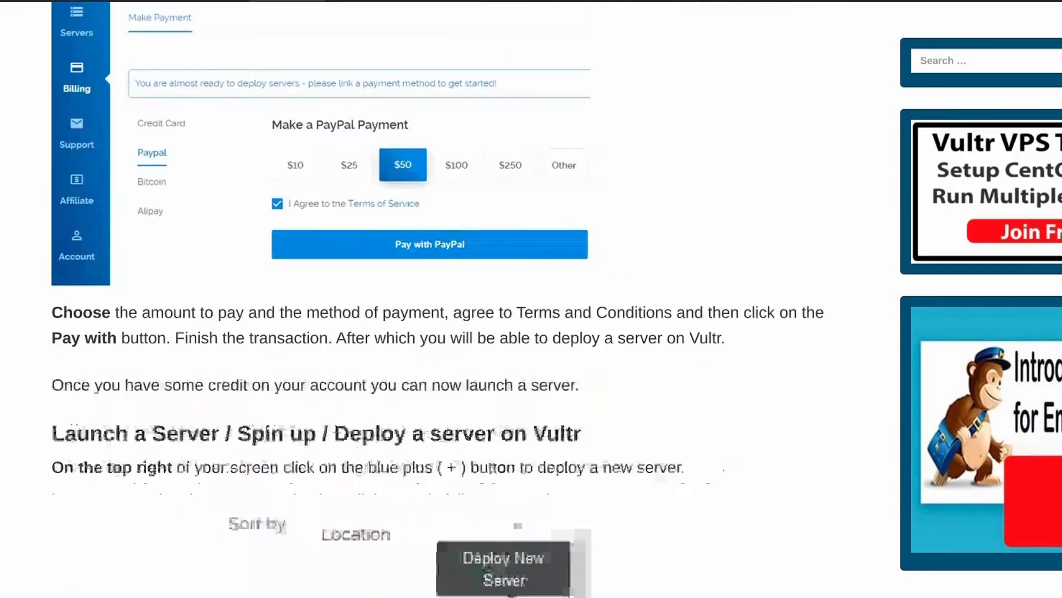
{"action": "scroll", "coordinate": [4, 308], "scroll_direction": "up", "scroll_amount": 10}
{"action": "scroll", "coordinate": [17, 303], "scroll_direction": "down", "scroll_amount": 2}
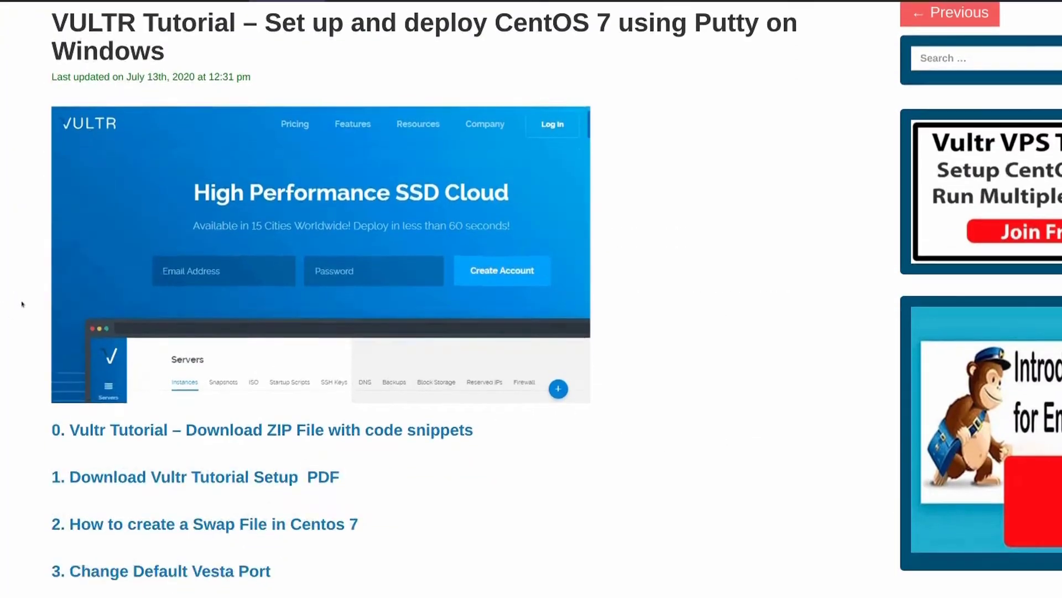
{"action": "scroll", "coordinate": [19, 303], "scroll_direction": "down", "scroll_amount": 4}
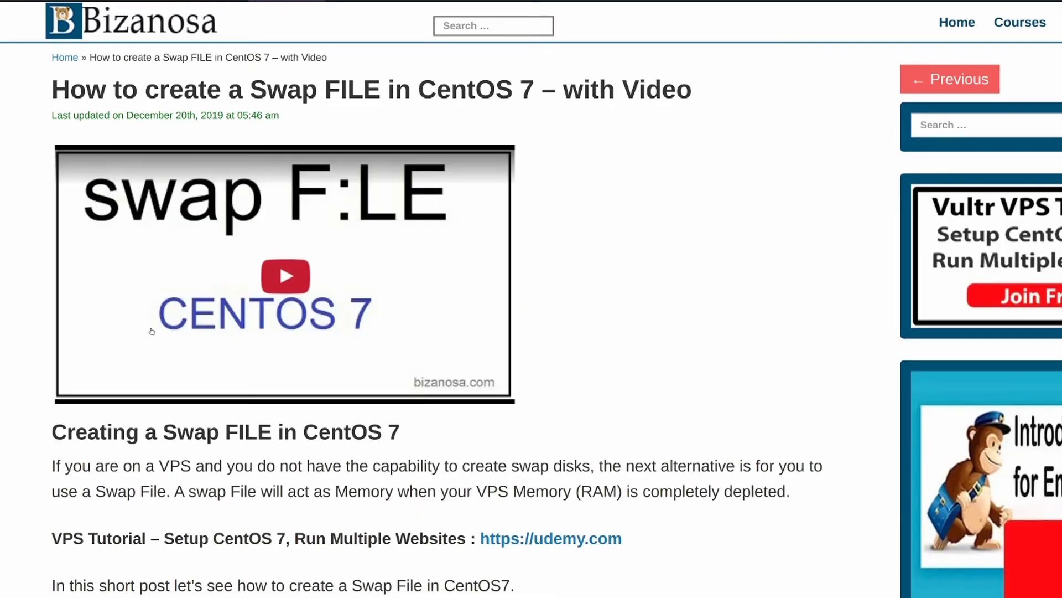
{"action": "scroll", "coordinate": [230, 361], "scroll_direction": "down", "scroll_amount": 10}
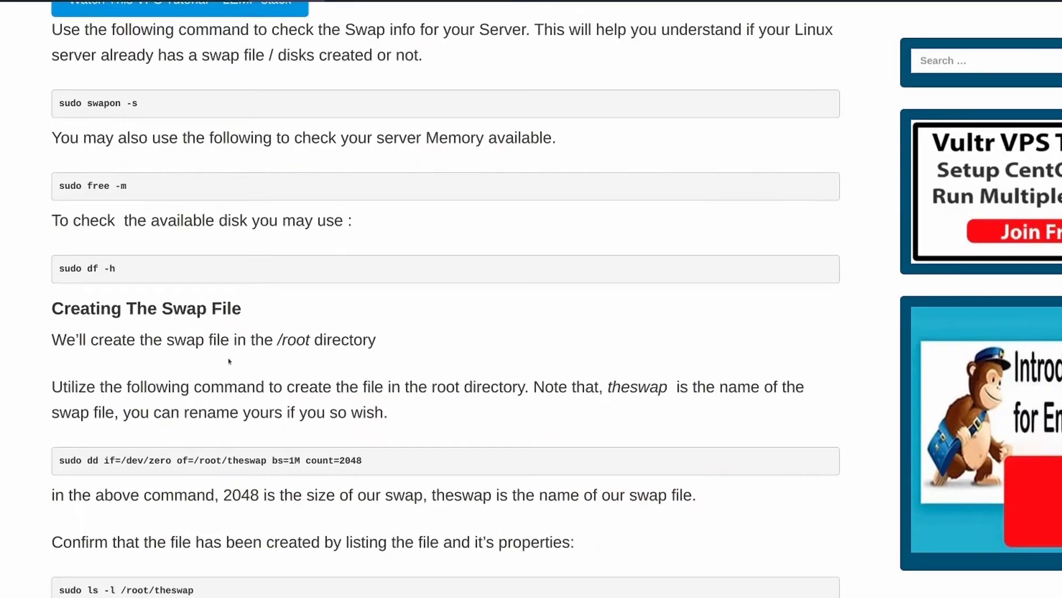
{"action": "scroll", "coordinate": [184, 378], "scroll_direction": "down", "scroll_amount": 3}
{"action": "scroll", "coordinate": [184, 379], "scroll_direction": "down", "scroll_amount": 4}
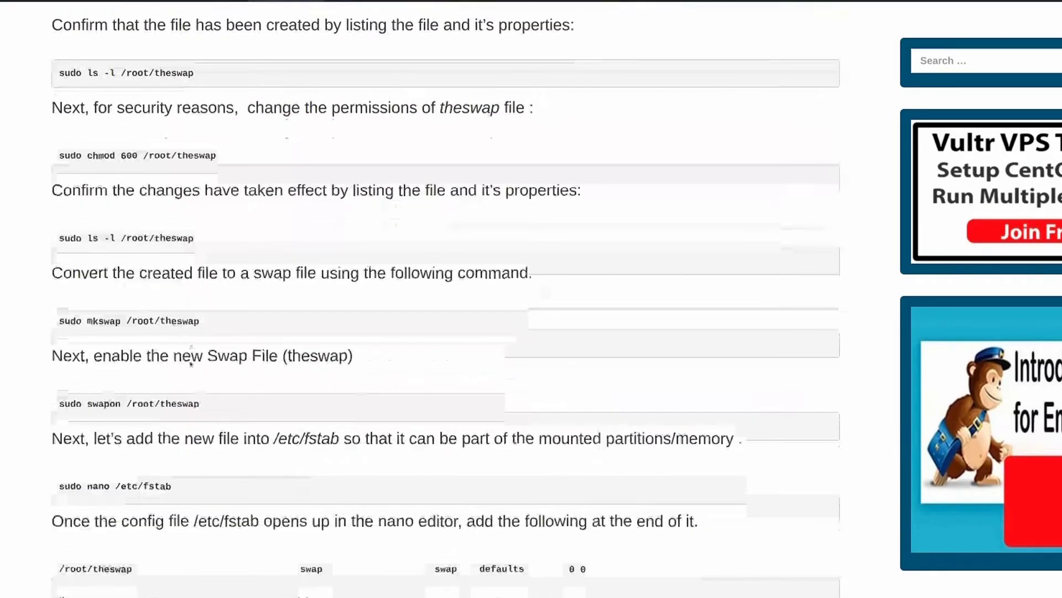
{"action": "scroll", "coordinate": [184, 378], "scroll_direction": "down", "scroll_amount": 2}
{"action": "scroll", "coordinate": [199, 353], "scroll_direction": "up", "scroll_amount": 5}
{"action": "scroll", "coordinate": [199, 352], "scroll_direction": "up", "scroll_amount": 4}
{"action": "scroll", "coordinate": [200, 352], "scroll_direction": "up", "scroll_amount": 6}
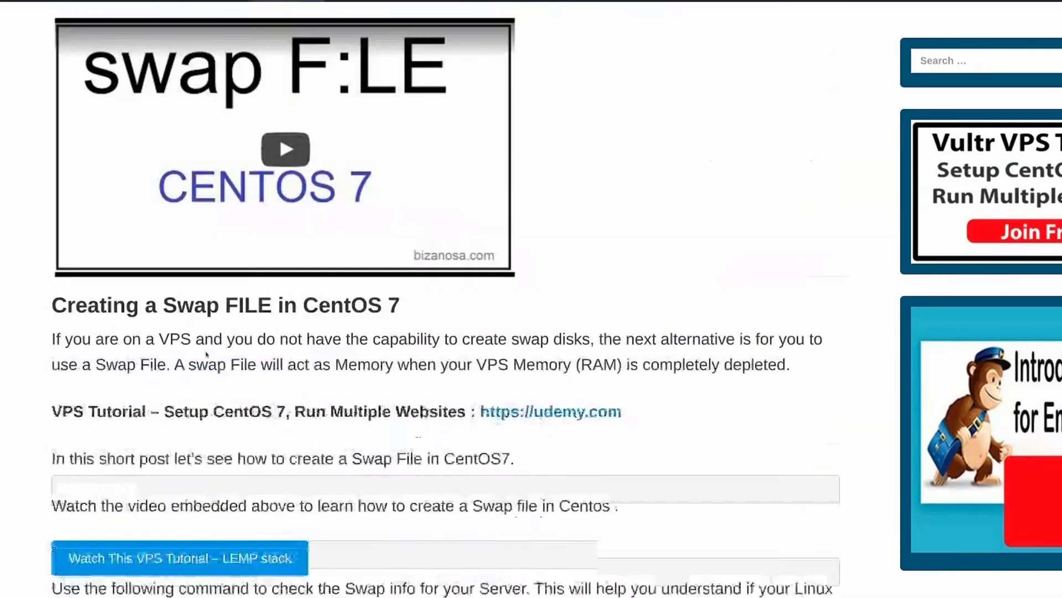
{"action": "scroll", "coordinate": [199, 352], "scroll_direction": "up", "scroll_amount": 3}
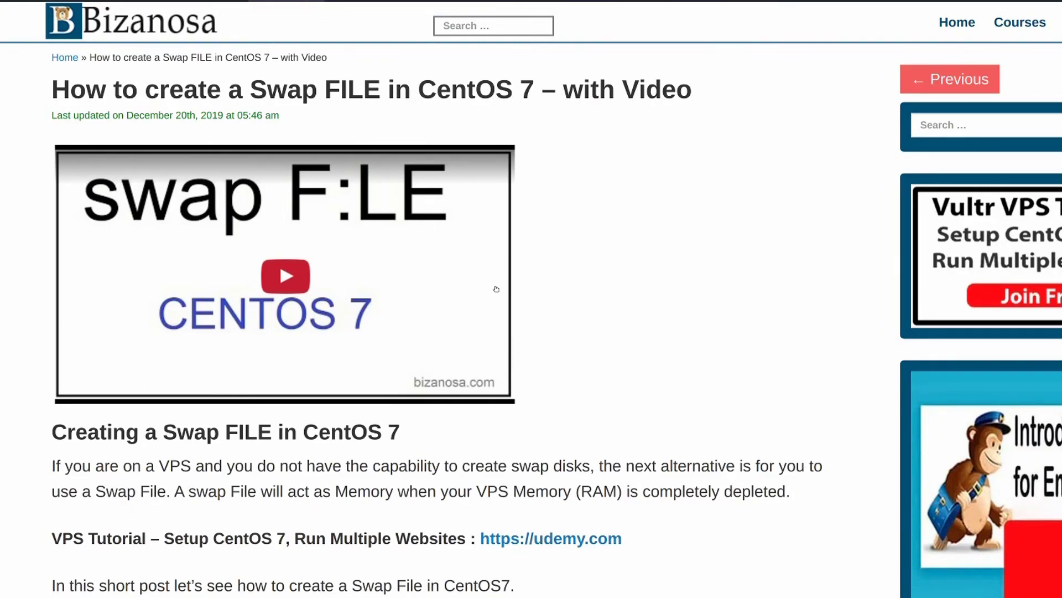
{"action": "scroll", "coordinate": [496, 288], "scroll_direction": "down", "scroll_amount": 5}
{"action": "scroll", "coordinate": [203, 440], "scroll_direction": "down", "scroll_amount": 2}
{"action": "scroll", "coordinate": [202, 440], "scroll_direction": "down", "scroll_amount": 3}
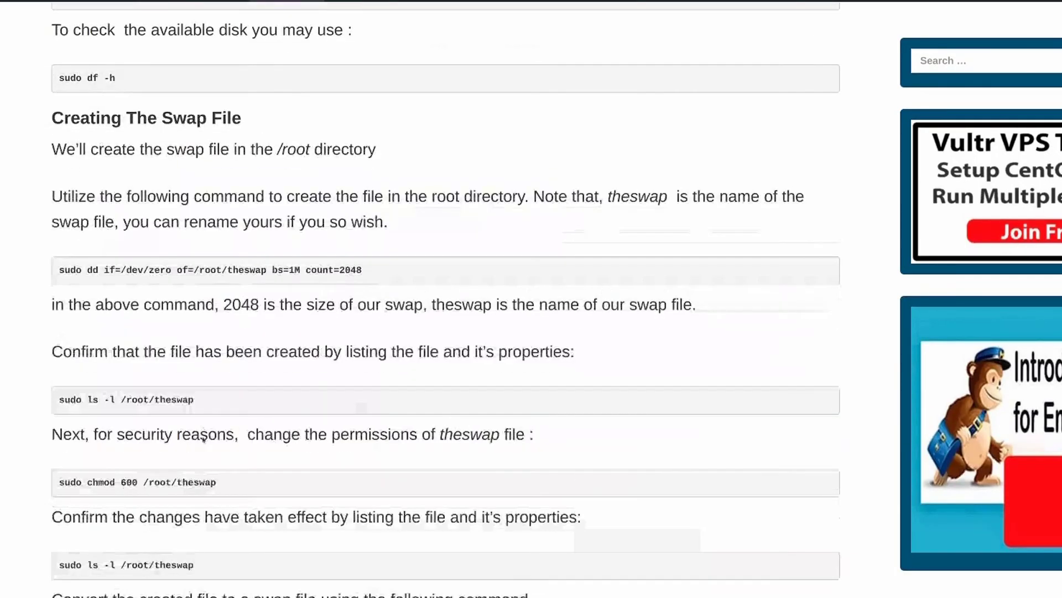
{"action": "scroll", "coordinate": [203, 440], "scroll_direction": "down", "scroll_amount": 3}
{"action": "scroll", "coordinate": [202, 440], "scroll_direction": "down", "scroll_amount": 3}
{"action": "scroll", "coordinate": [203, 440], "scroll_direction": "down", "scroll_amount": 2}
{"action": "scroll", "coordinate": [203, 440], "scroll_direction": "down", "scroll_amount": 2}
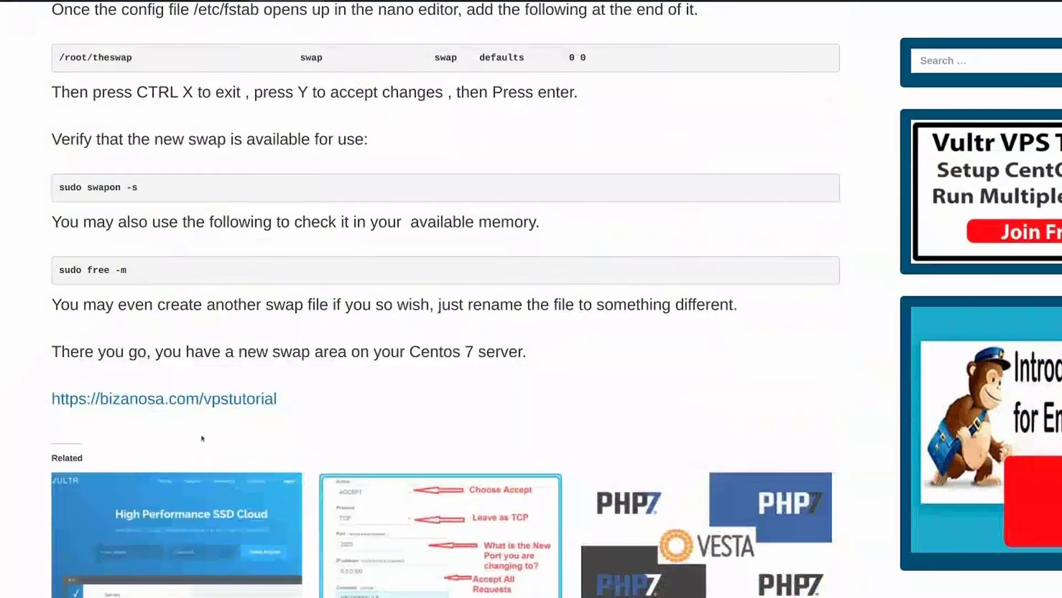
{"action": "scroll", "coordinate": [202, 438], "scroll_direction": "down", "scroll_amount": 3}
{"action": "scroll", "coordinate": [201, 438], "scroll_direction": "down", "scroll_amount": 5}
{"action": "scroll", "coordinate": [202, 439], "scroll_direction": "down", "scroll_amount": 3}
{"action": "scroll", "coordinate": [202, 439], "scroll_direction": "up", "scroll_amount": 3}
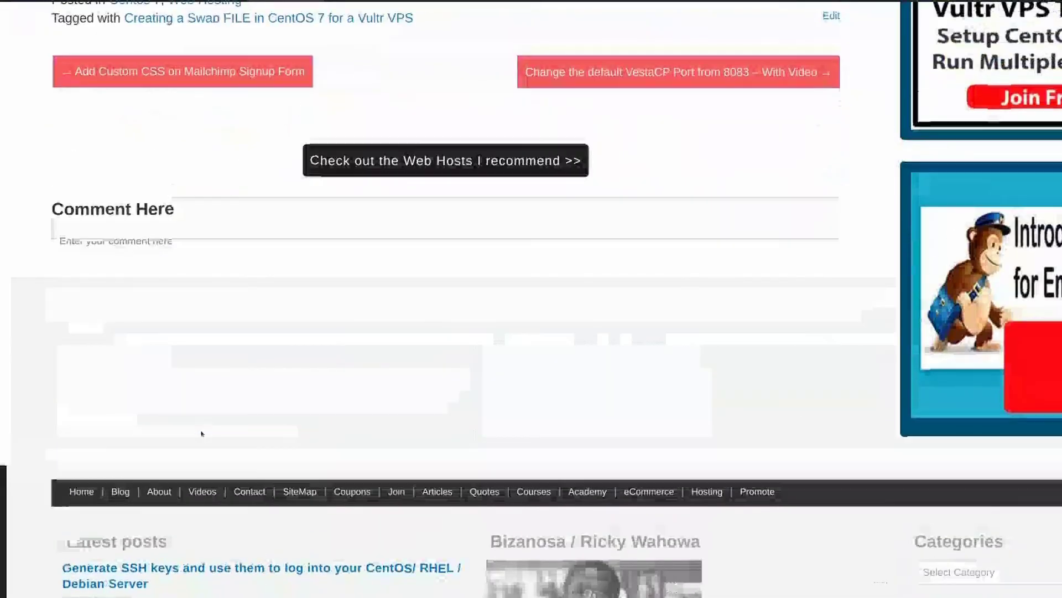